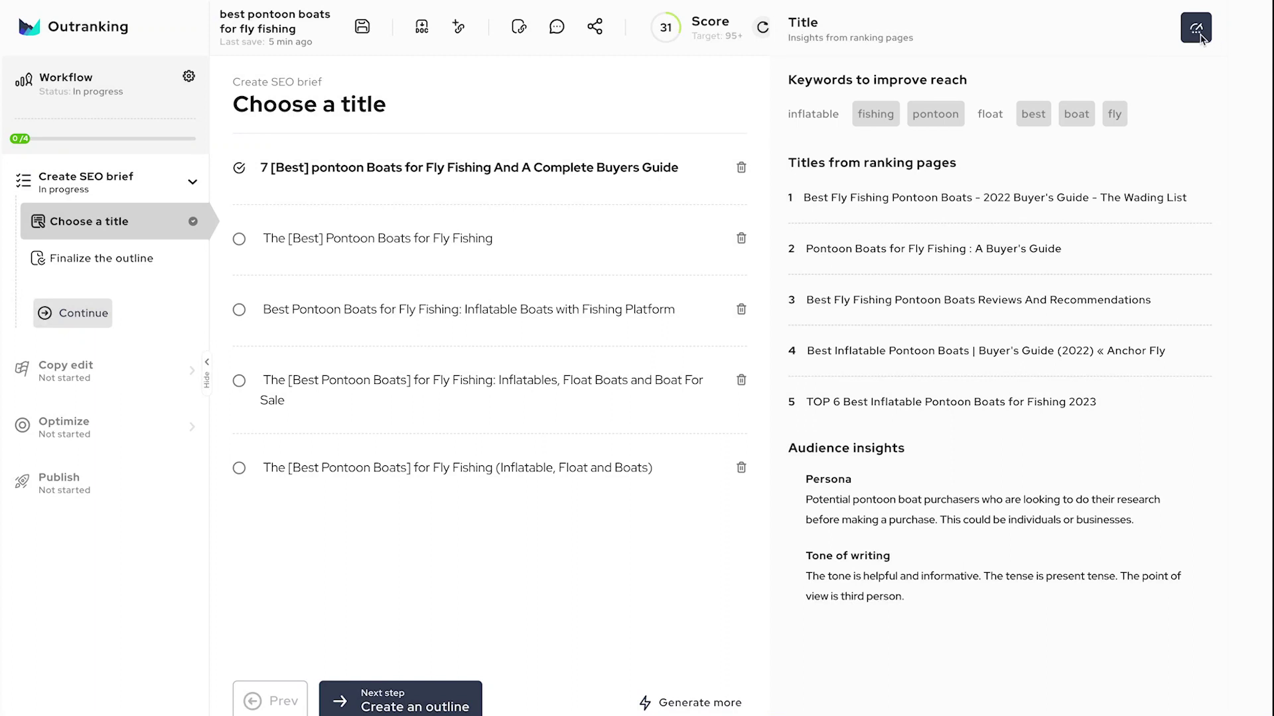
- Check the optimization strength of the chosen title '7 [Best] pontoon Boats for Fly Fishing And A Complete Buyers Guide'
click(1197, 29)
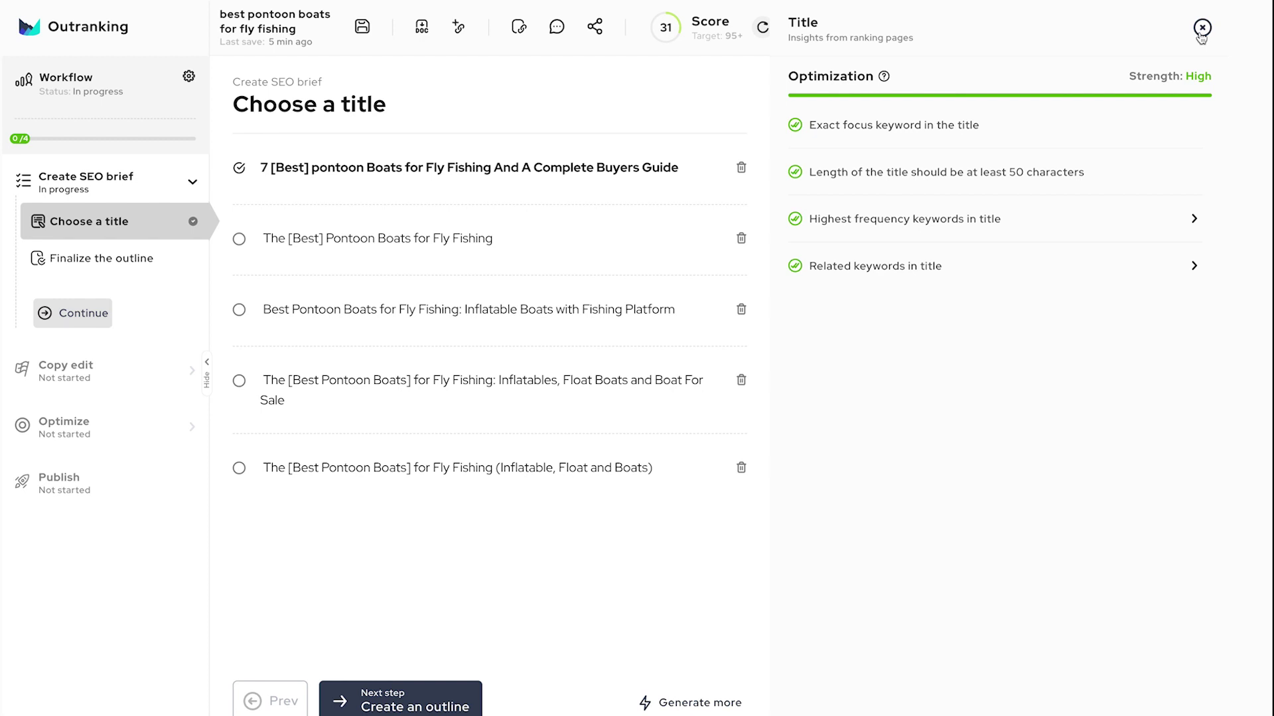
- Close the title optimization checklist and continue to the Create an outline step
click(1201, 32)
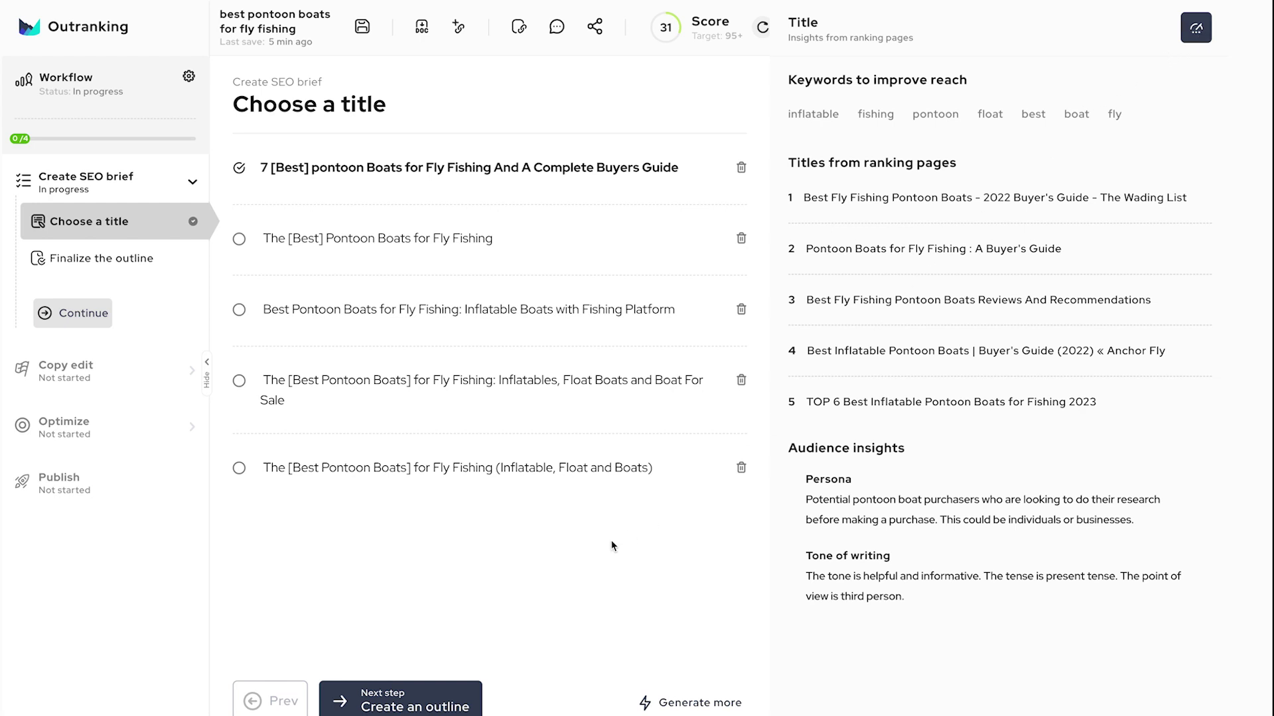
click(395, 707)
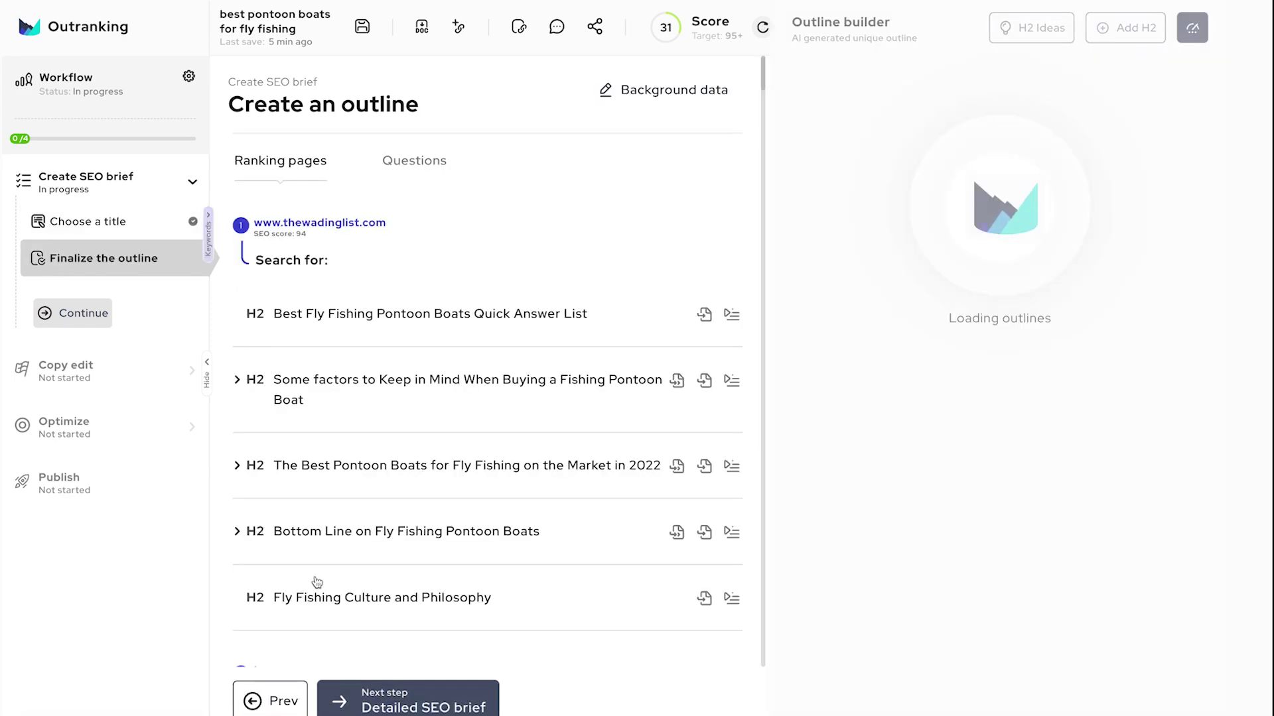
- Collapse the Pontoon boat comparison, What to consider and The 7 best pontoon boats H2s
scroll(699, 255, down, 15)
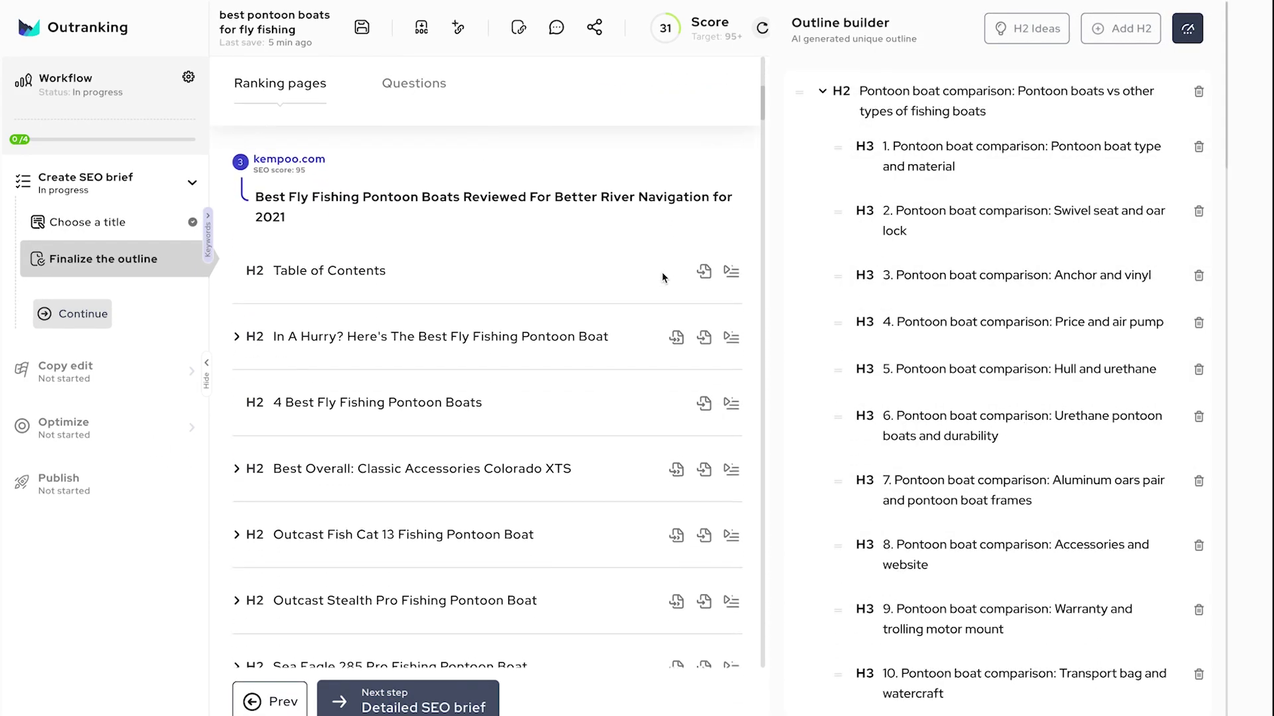
scroll(663, 277, down, 4)
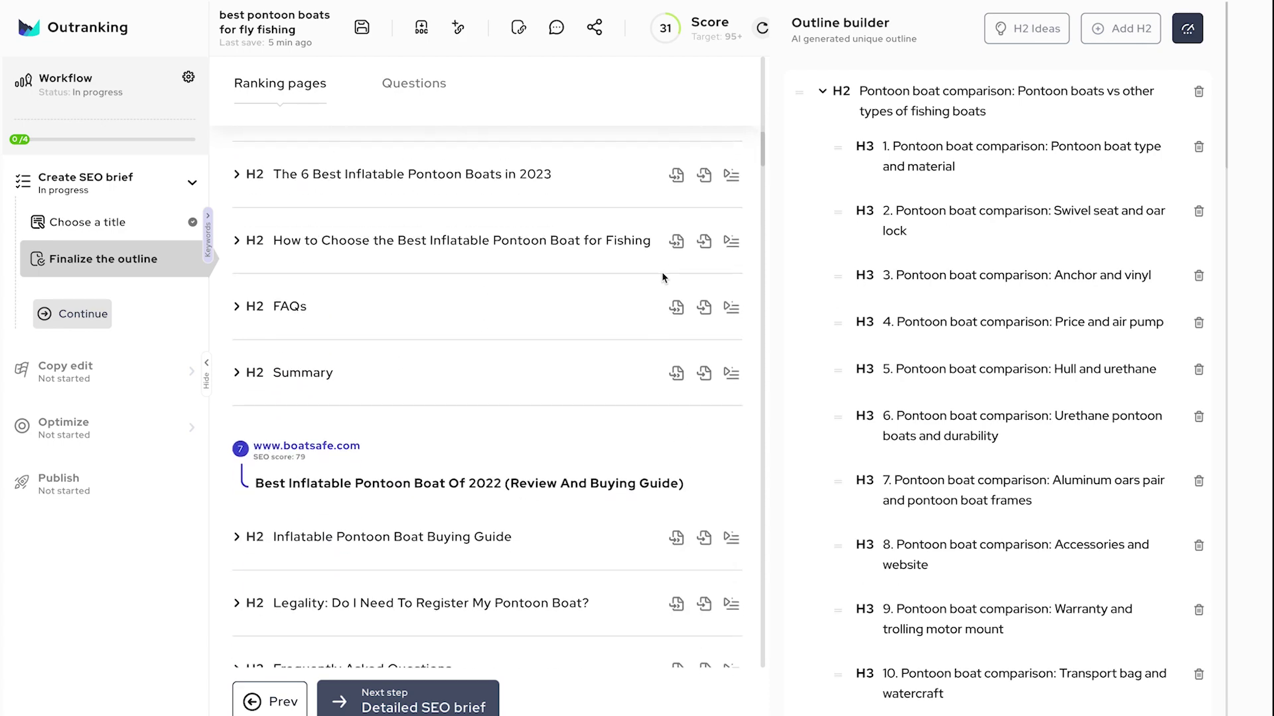
scroll(663, 277, up, 15)
scroll(663, 278, up, 2)
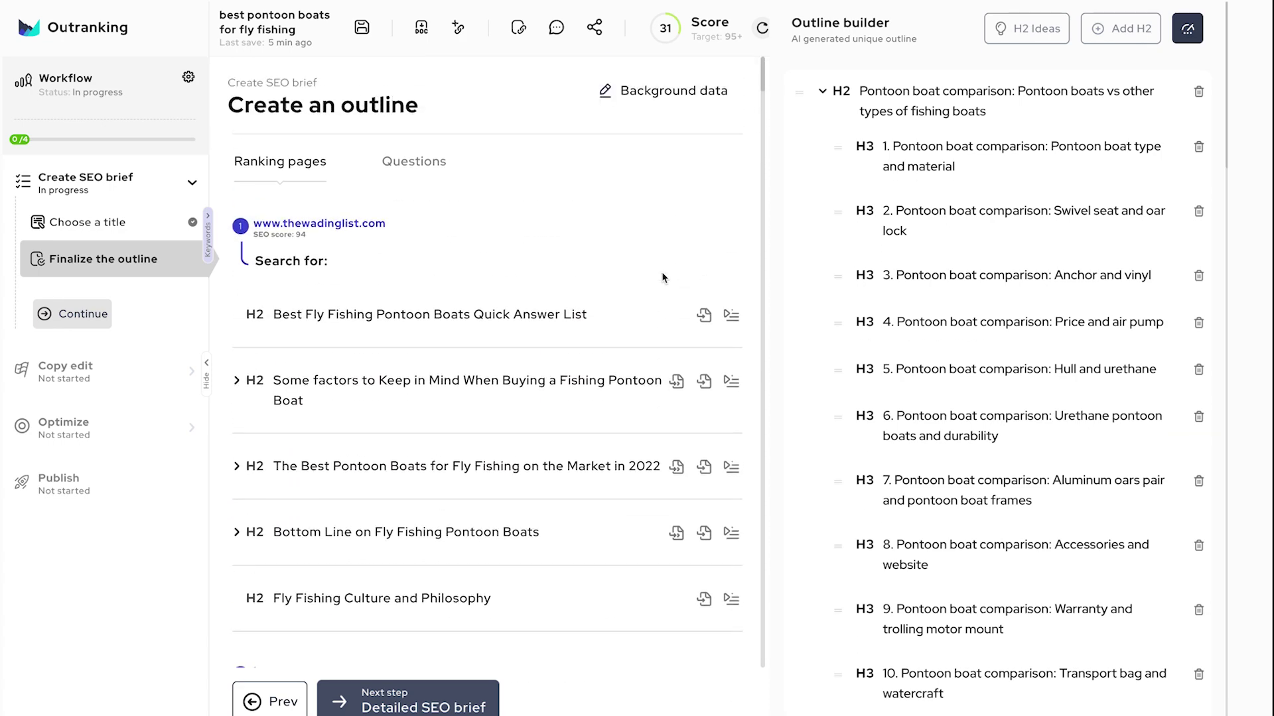
scroll(942, 285, down, 4)
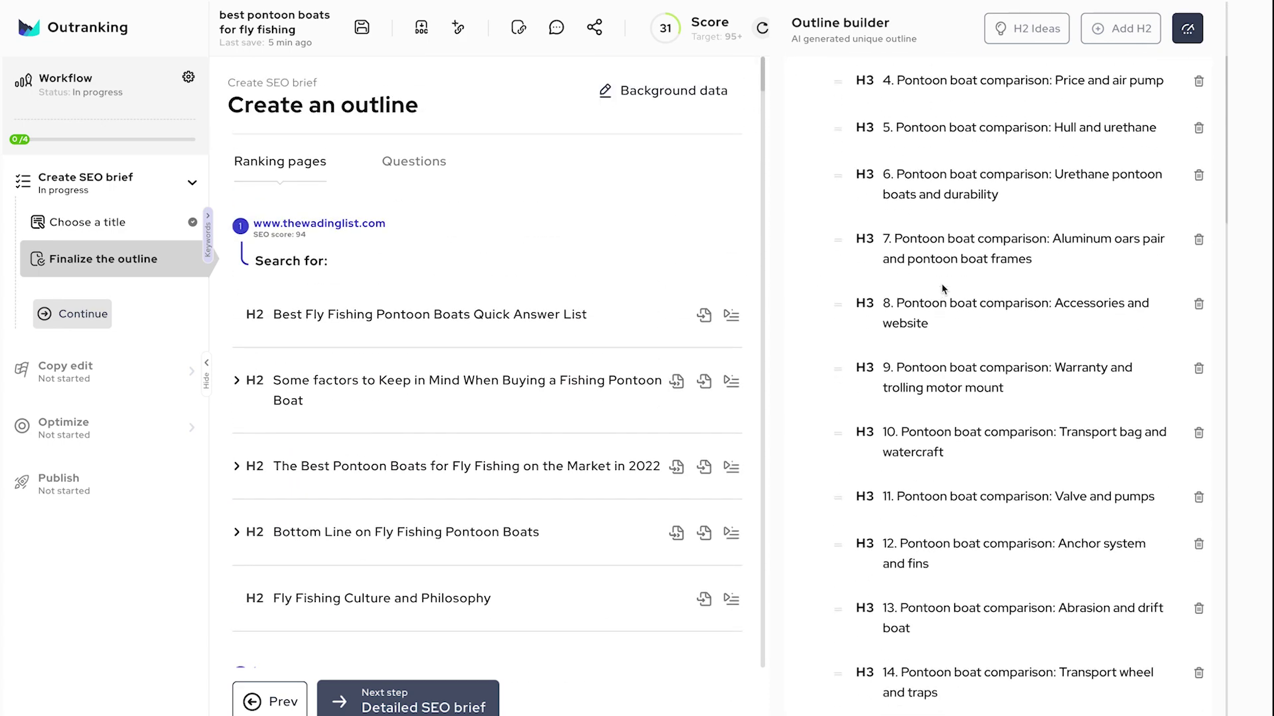
scroll(943, 288, down, 5)
scroll(922, 272, up, 9)
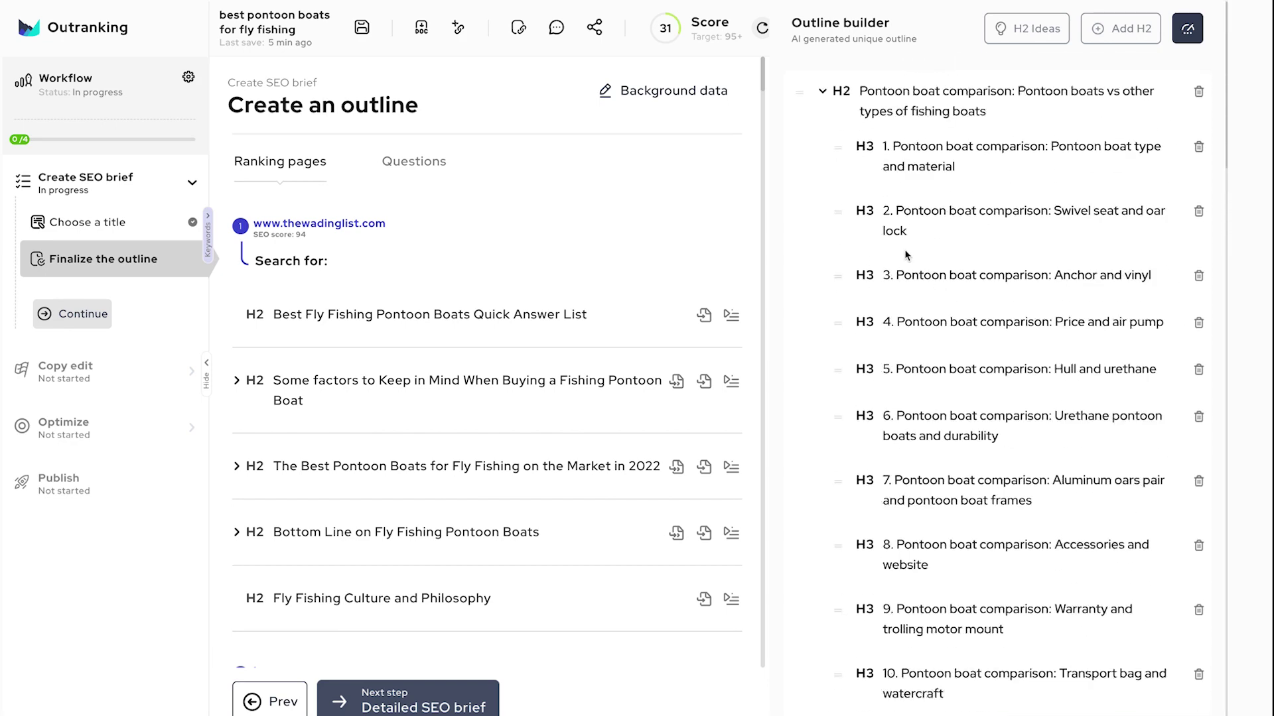
click(823, 93)
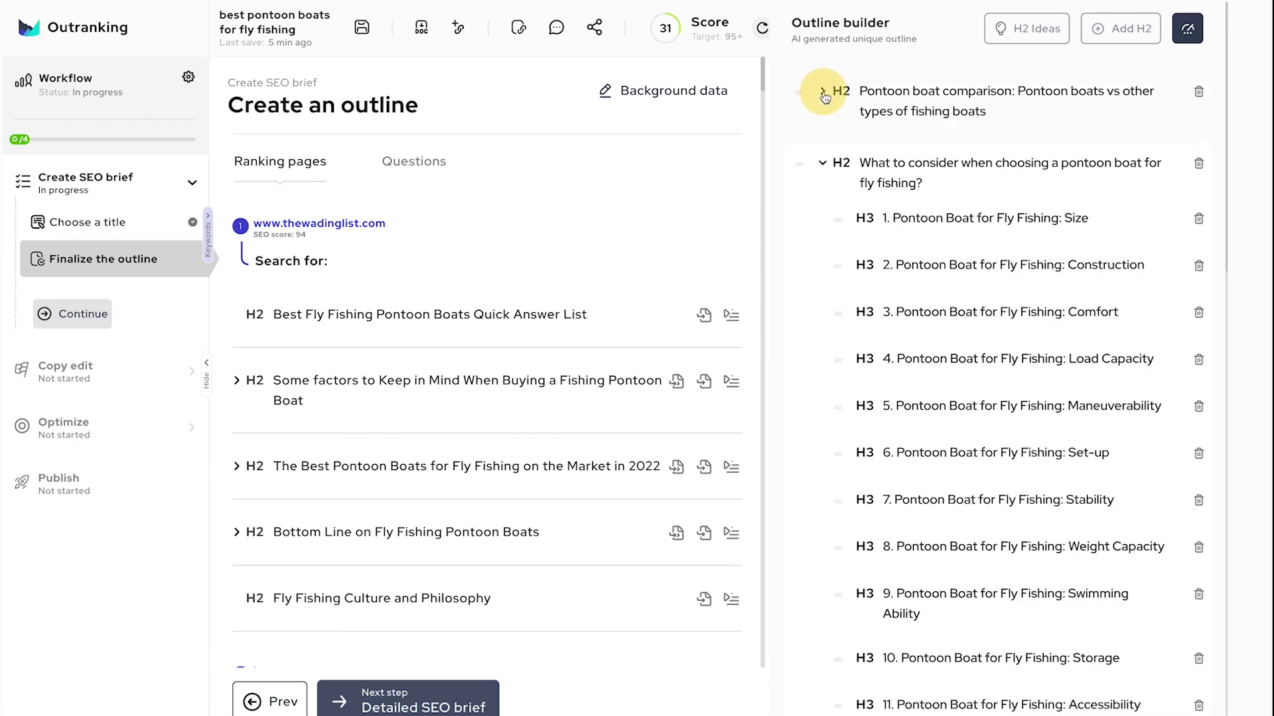
click(823, 164)
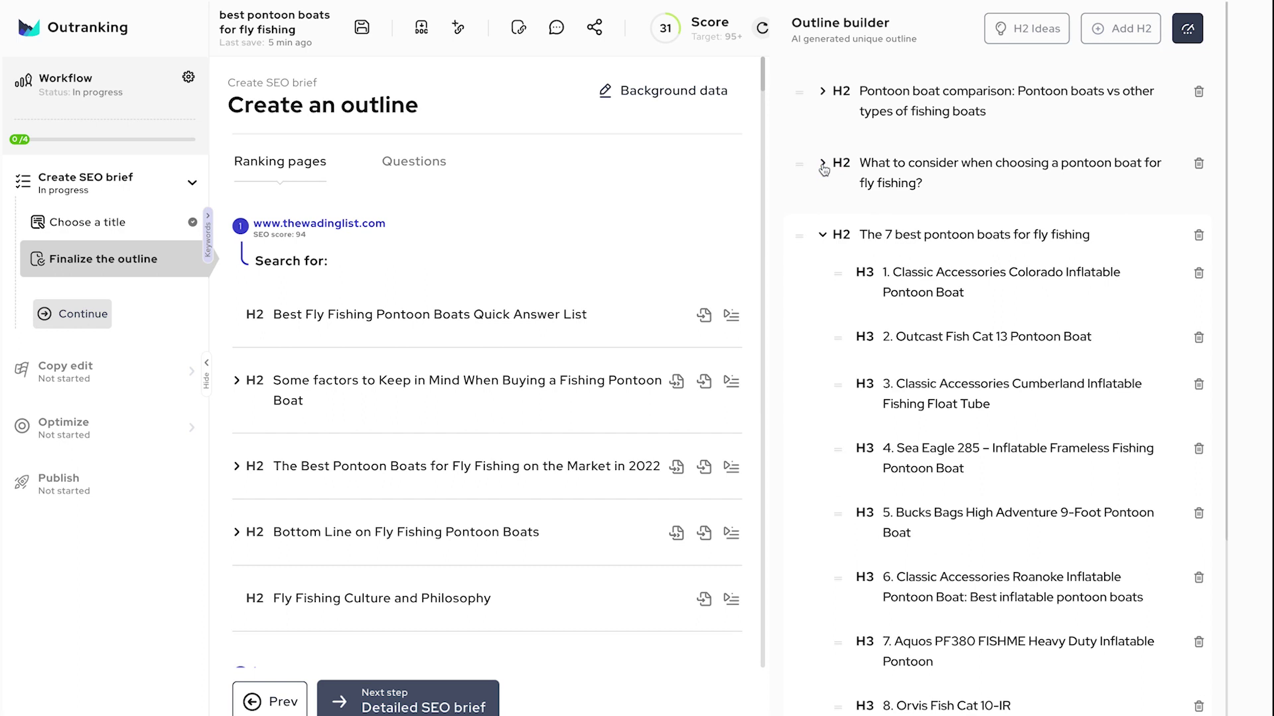
click(823, 236)
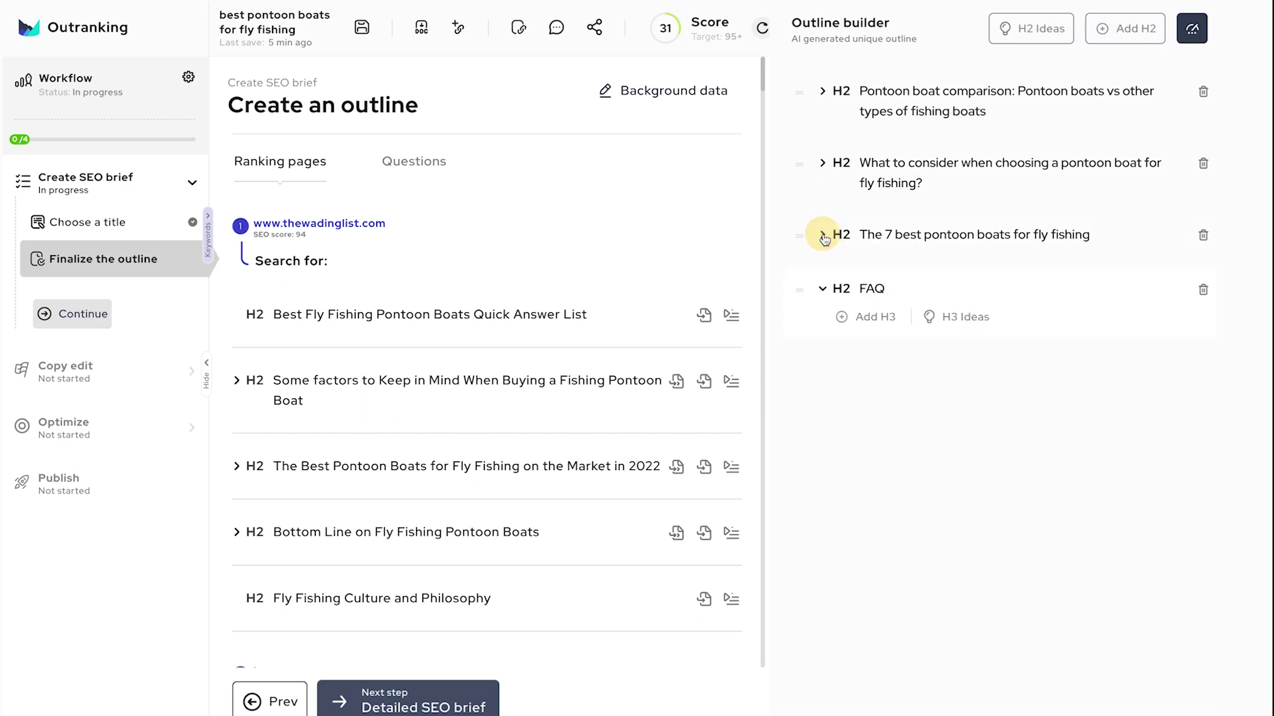
- Re-expand the What to consider section and review its H3 subheadings
click(823, 164)
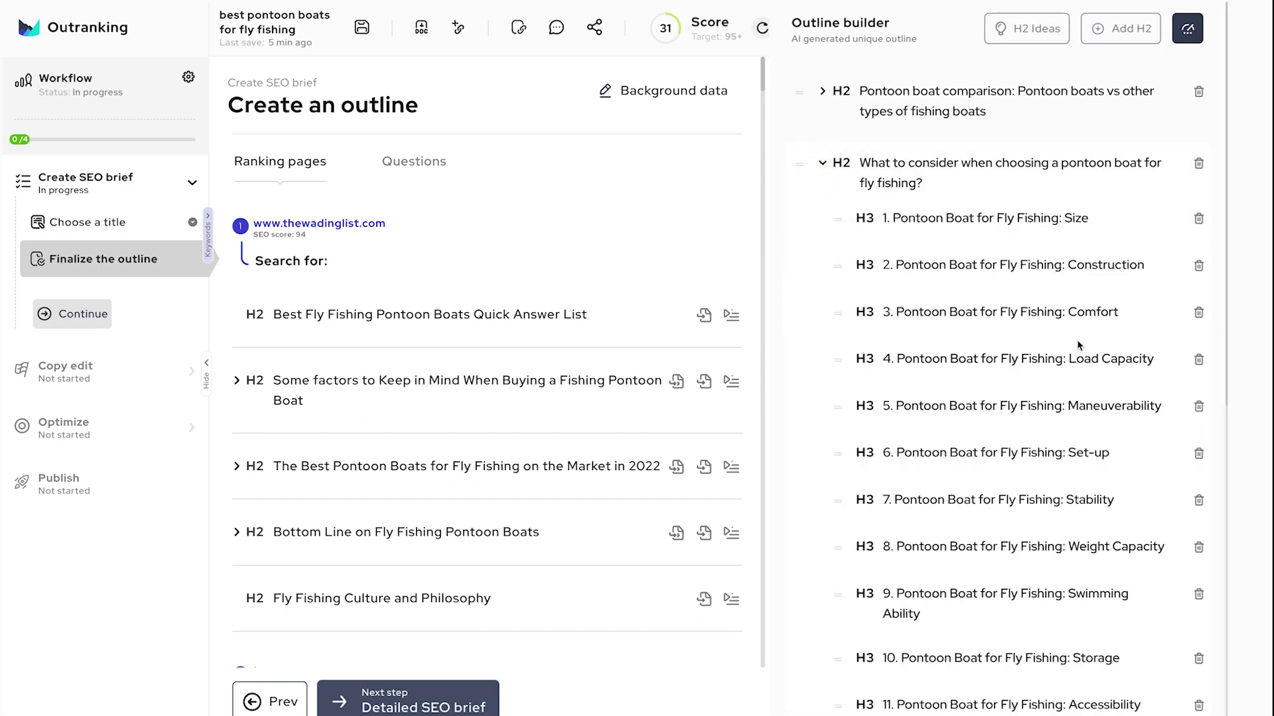
scroll(1060, 343, down, 3)
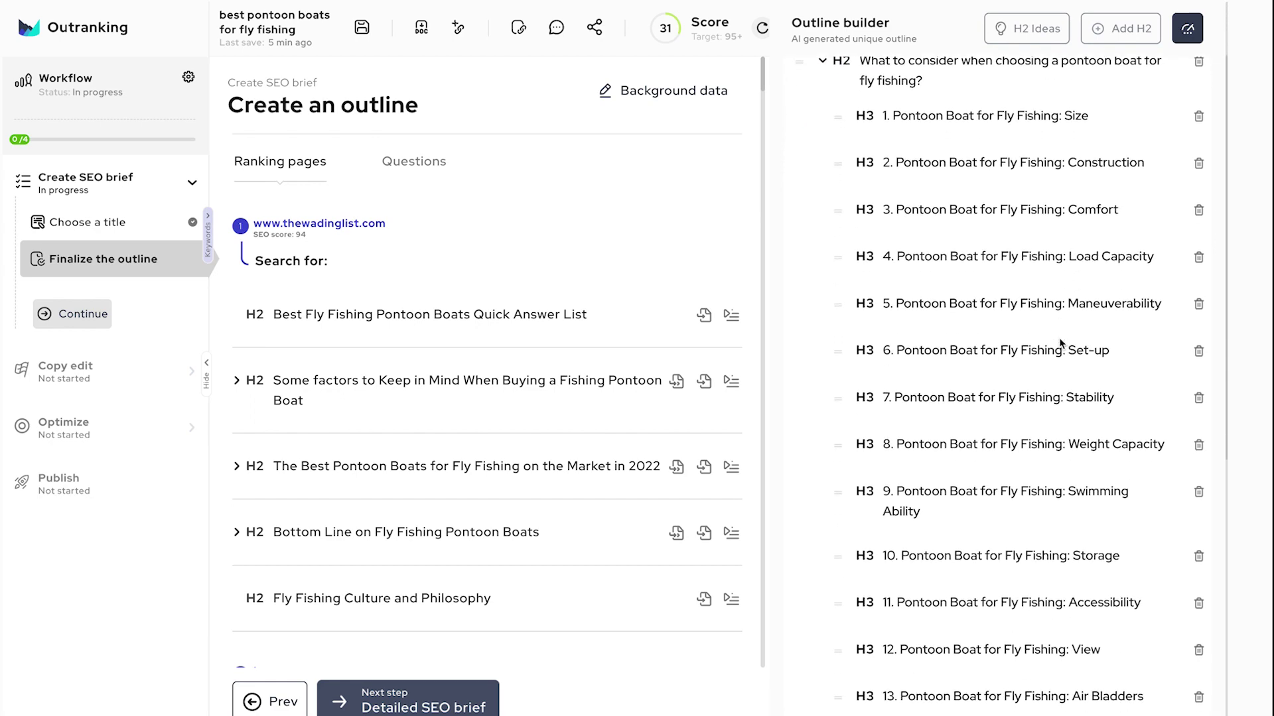
scroll(1060, 344, down, 1)
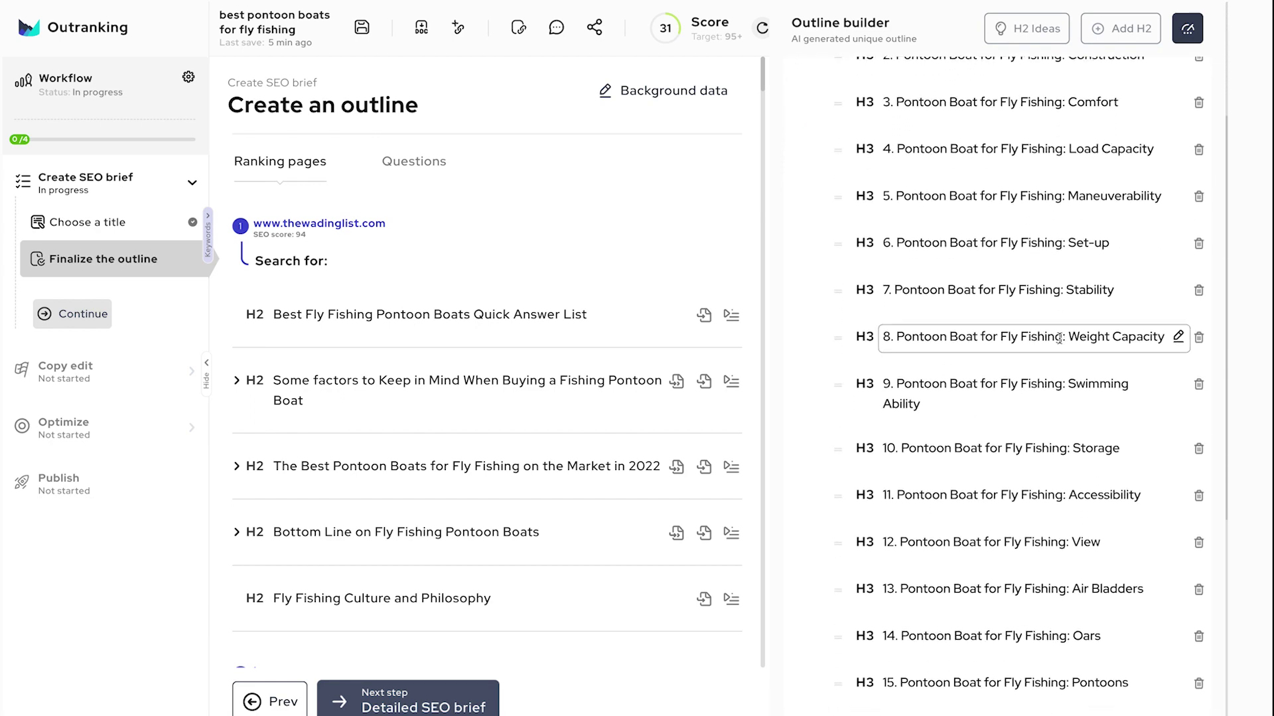
scroll(1060, 338, down, 2)
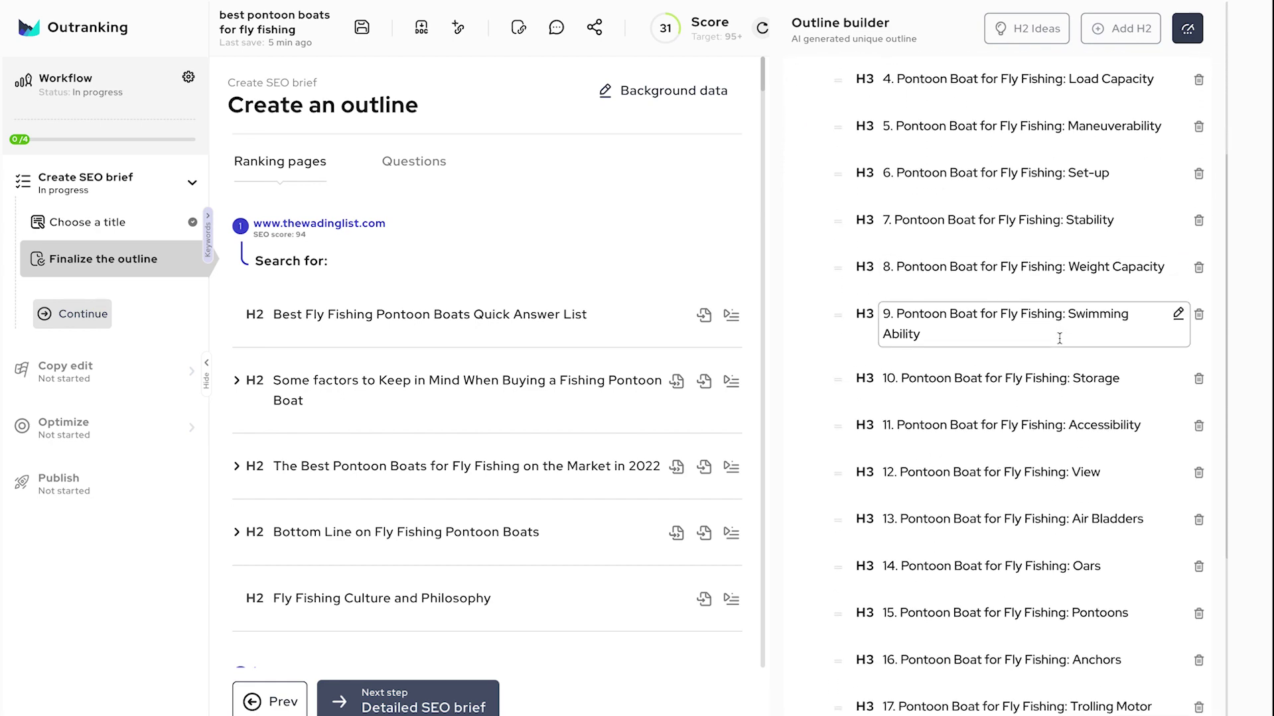
scroll(1060, 338, down, 2)
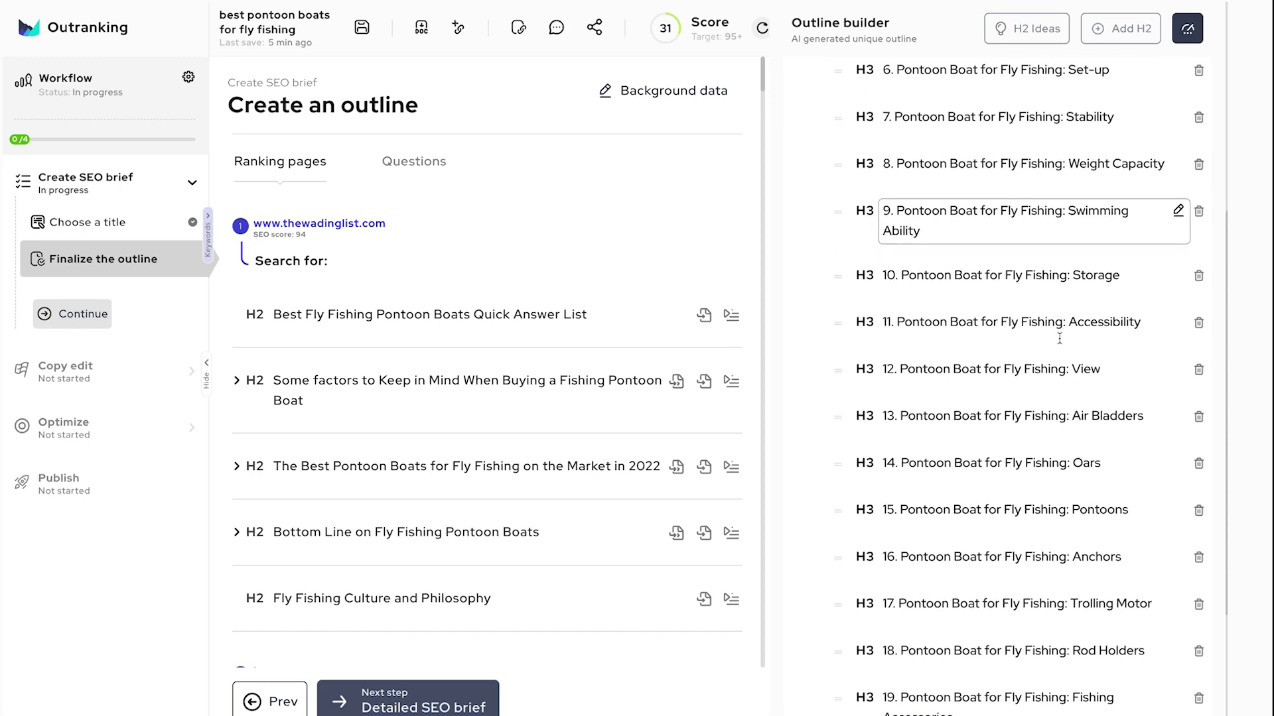
scroll(1059, 338, down, 4)
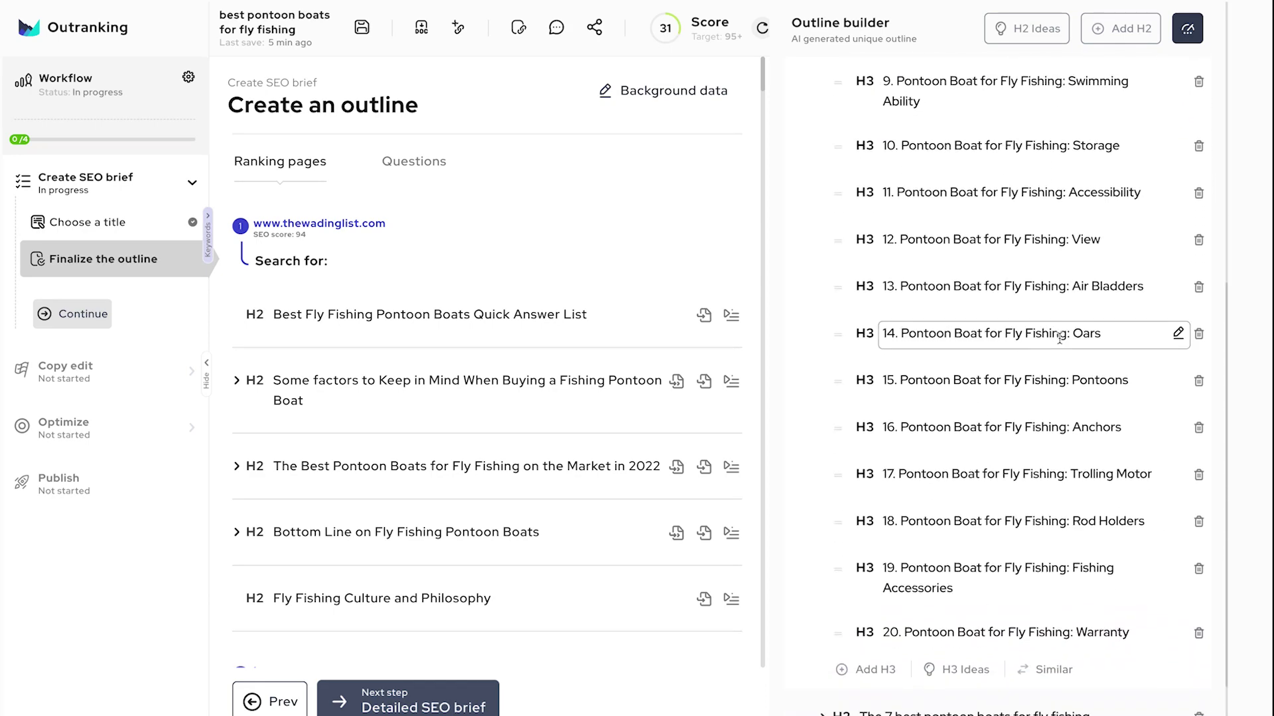
scroll(1060, 338, down, 1)
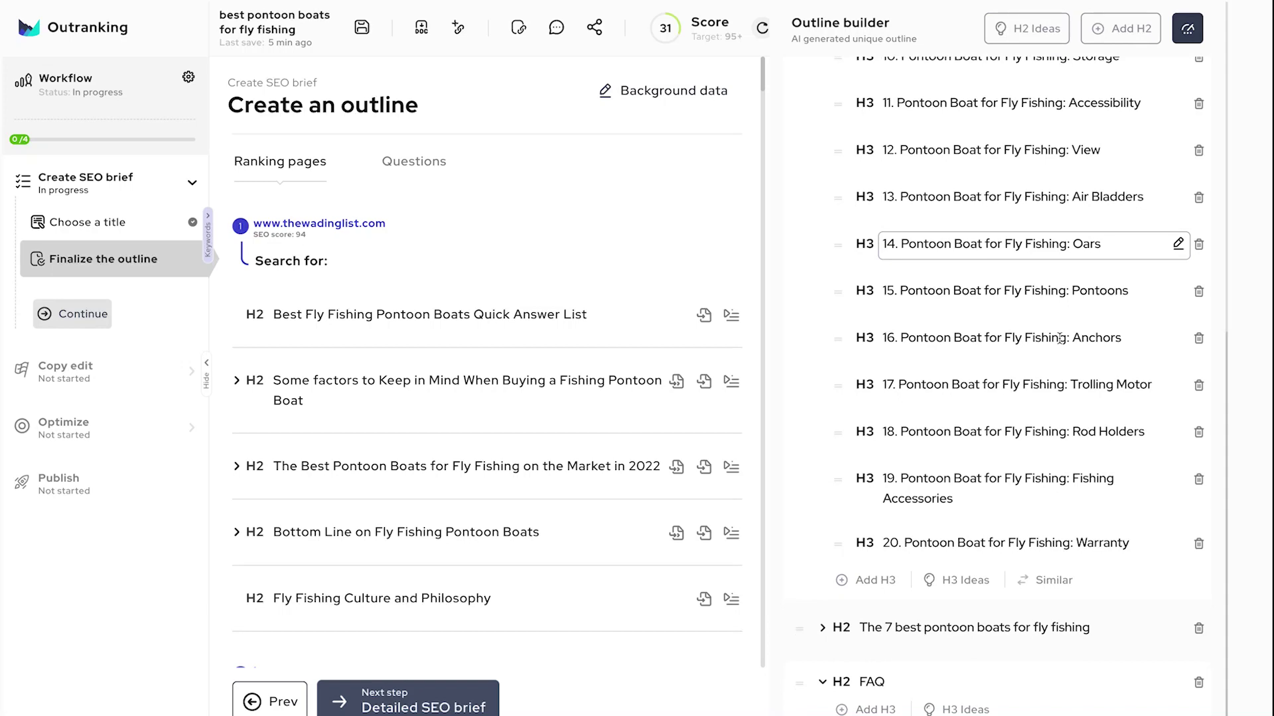
scroll(1060, 339, up, 12)
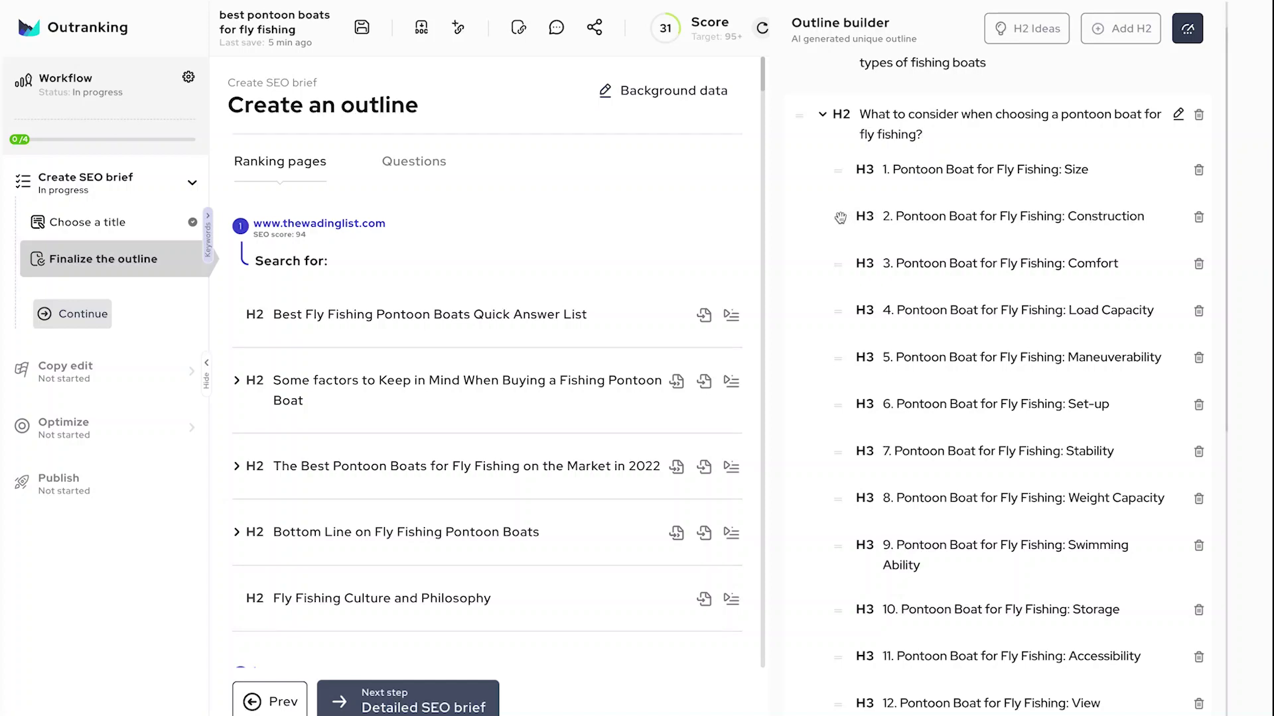
- Try moving the Construction subheading, then add and remove a '5 Top Fly fishing Pontoon Boats' H2
mouse_move(838, 216)
mouse_down()
mouse_move(830, 159)
mouse_move(830, 216)
mouse_up()
drag(830, 216, 828, 222)
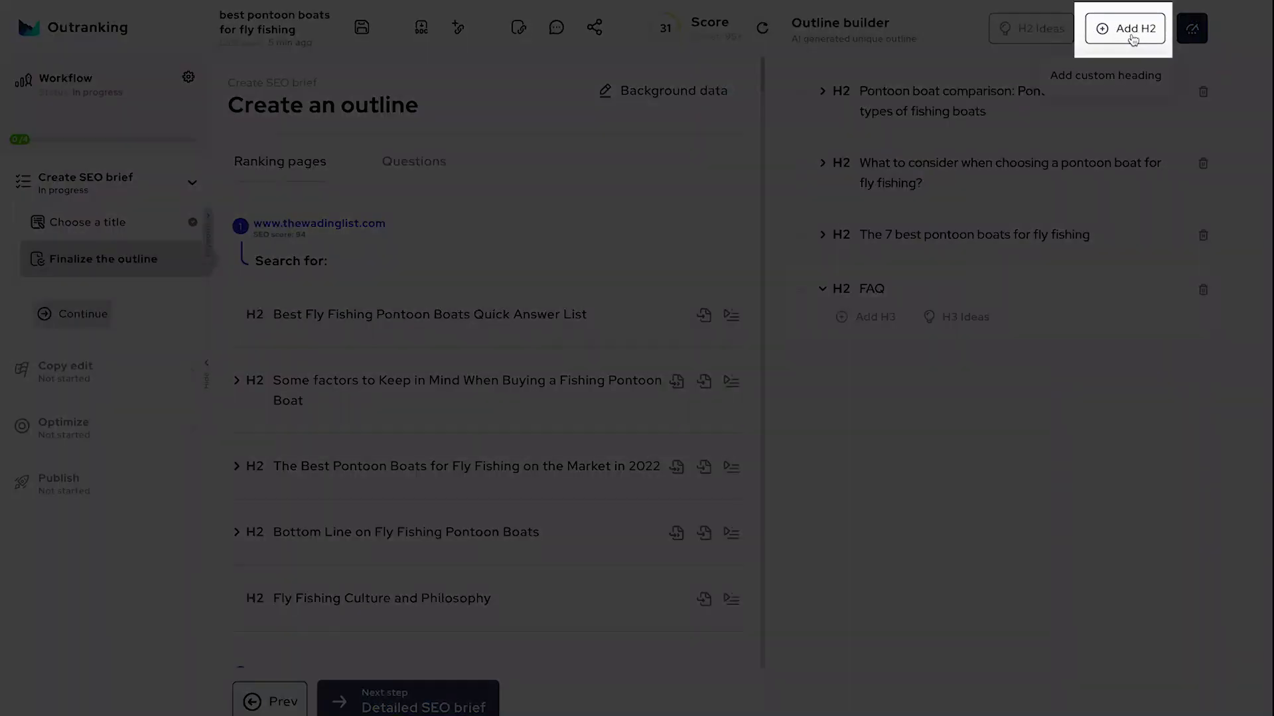
click(1128, 29)
text(5 Top Fly fishing Pontoon Boats)
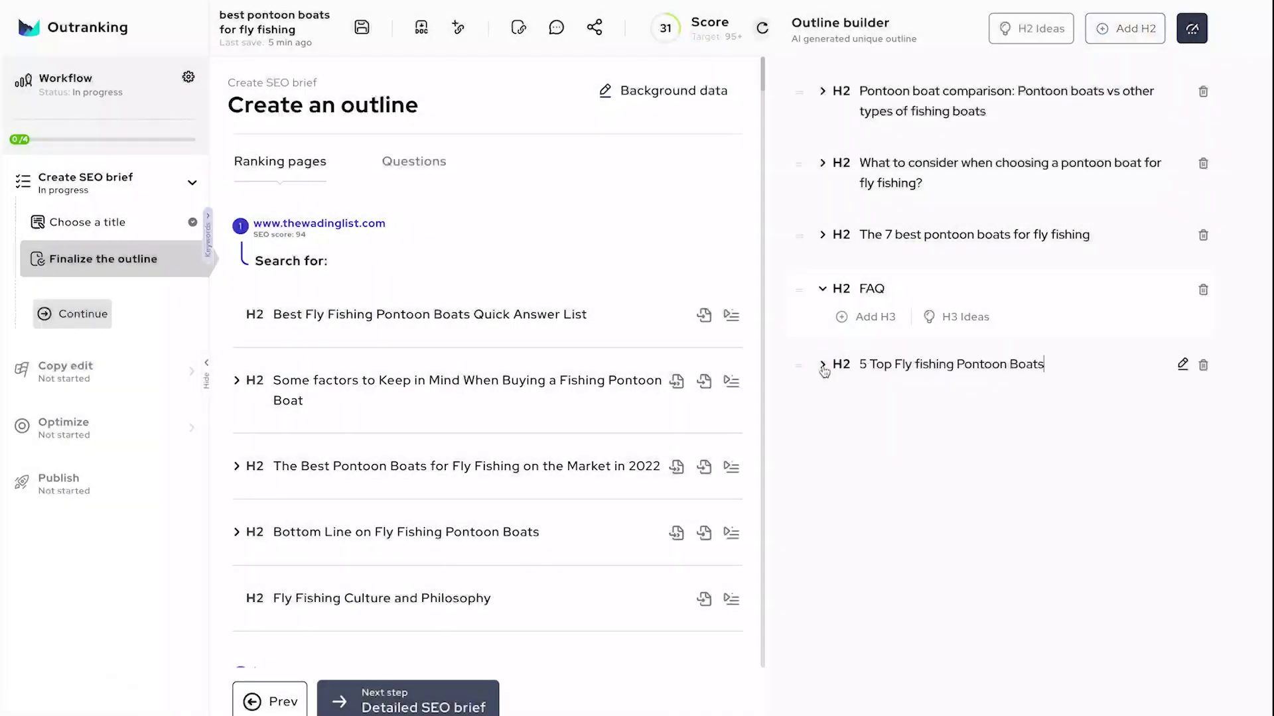
click(823, 365)
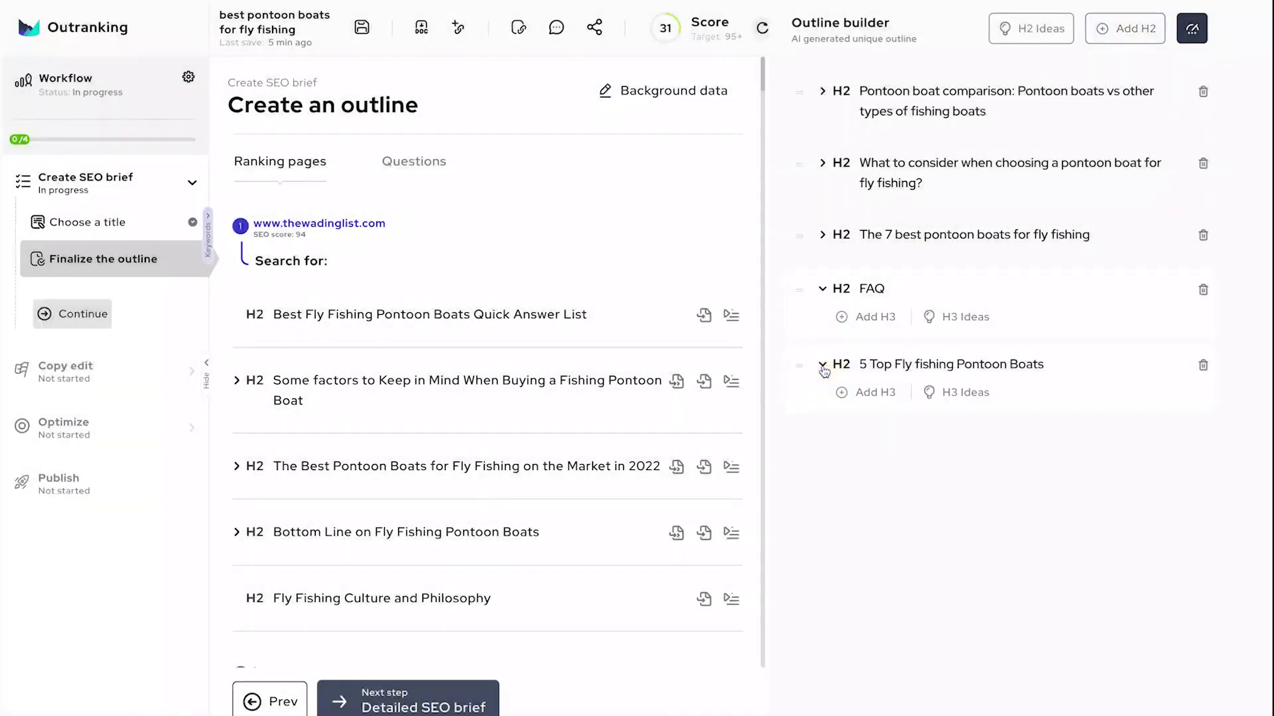
click(975, 402)
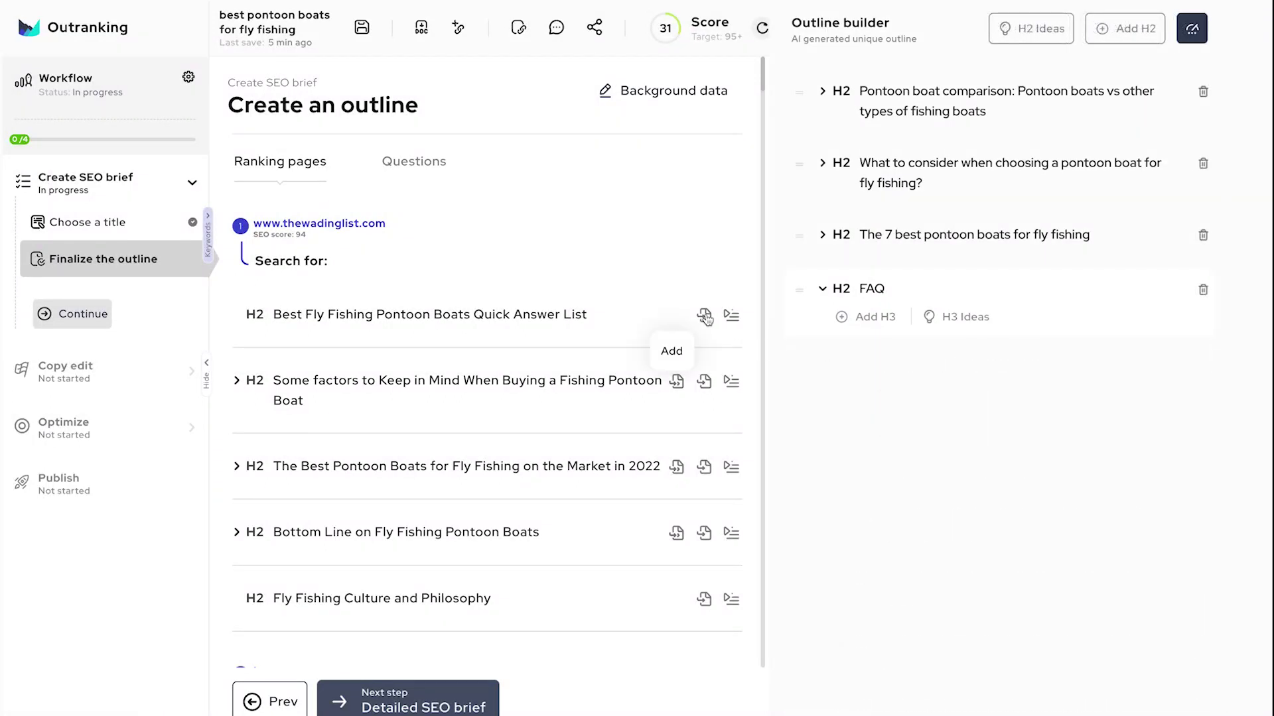
- Add the Quick Answer List heading and the durability question as H2s, then check outline optimization
click(704, 315)
click(414, 164)
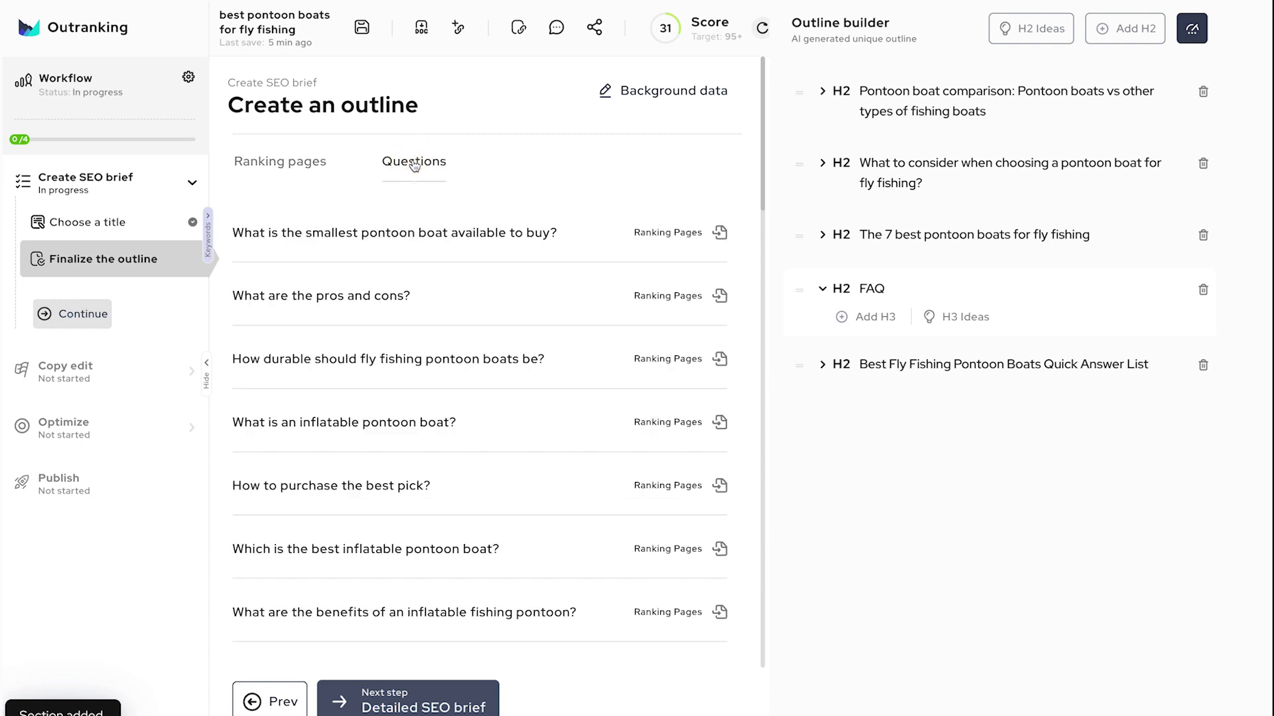
click(719, 360)
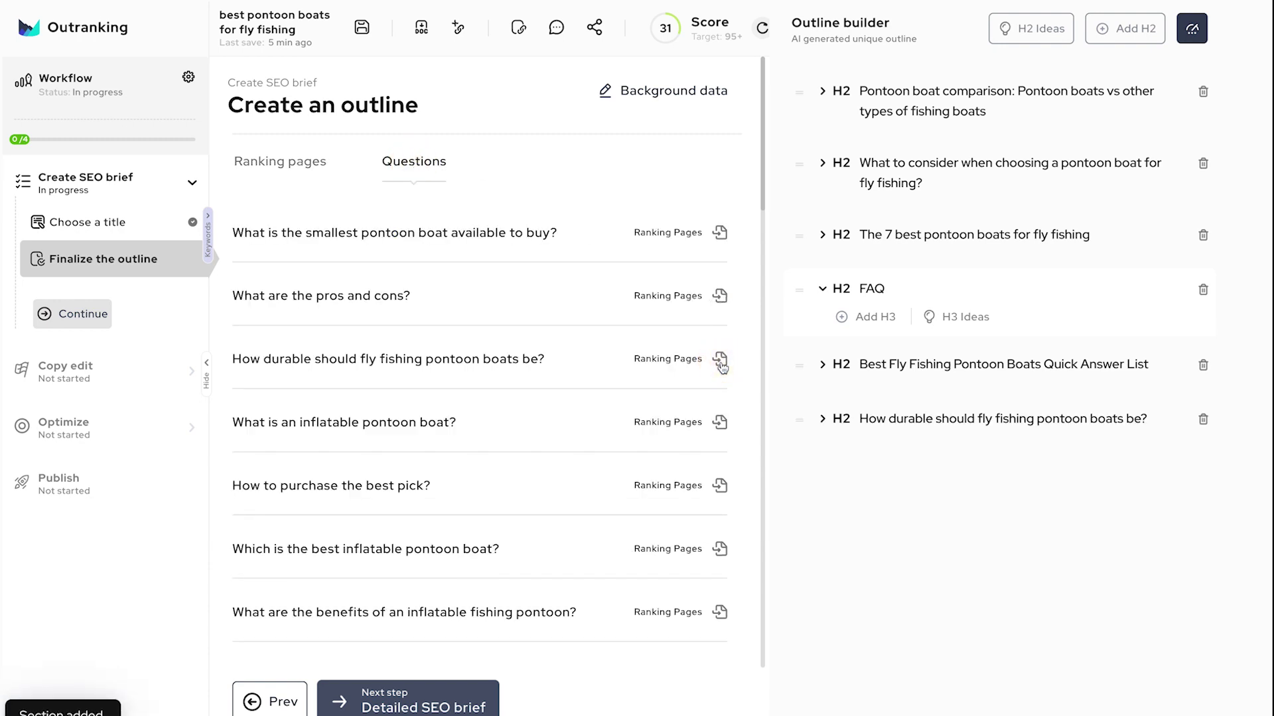
click(278, 166)
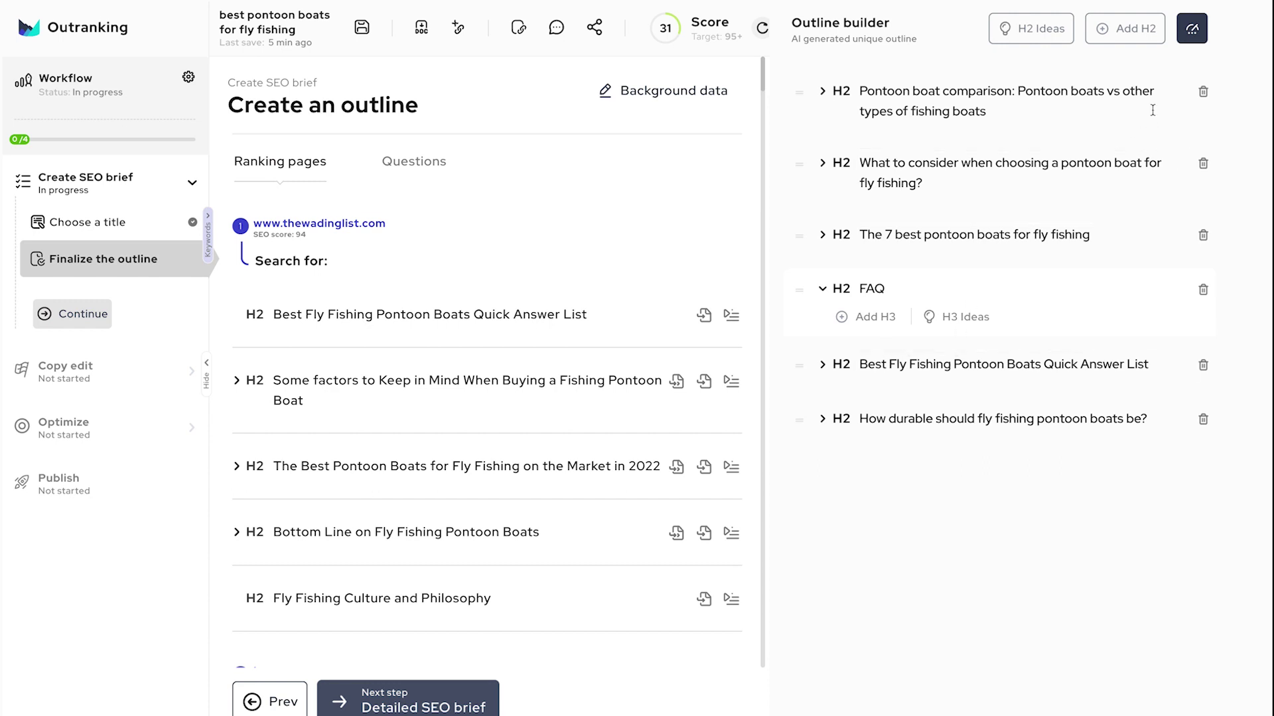
click(1192, 34)
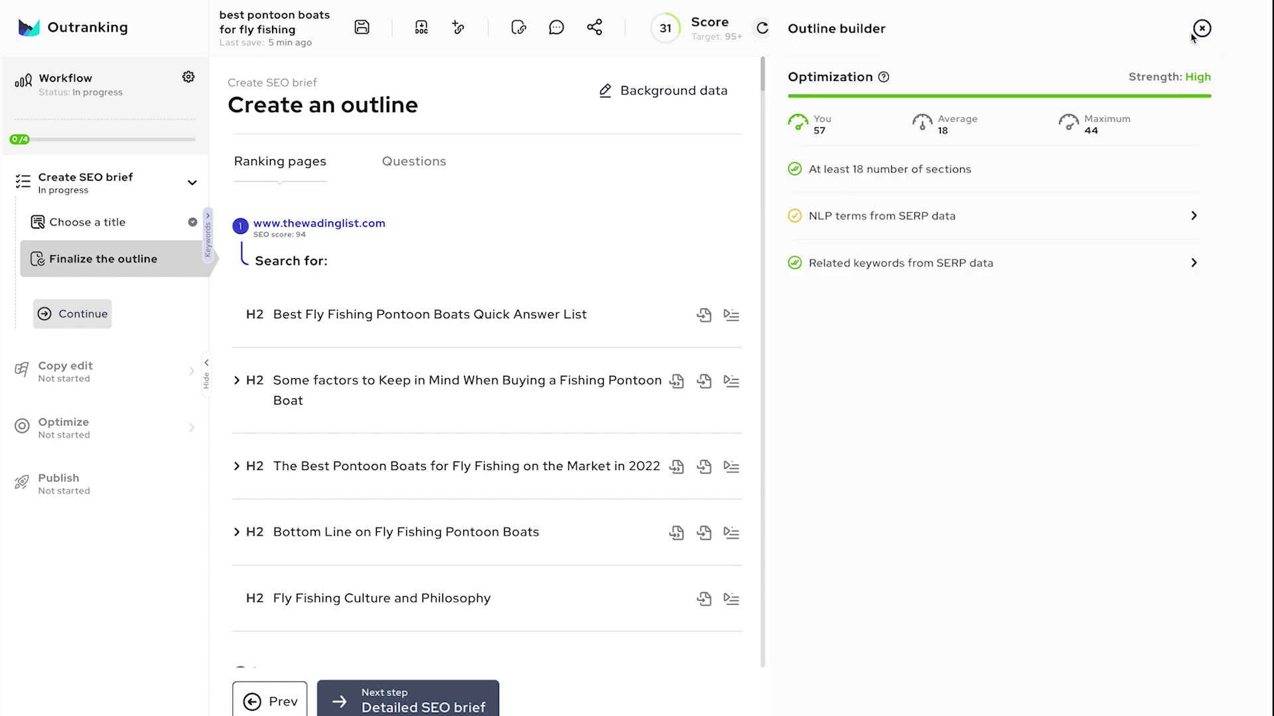
- Close the outline optimization summary to return to the outline
click(1201, 28)
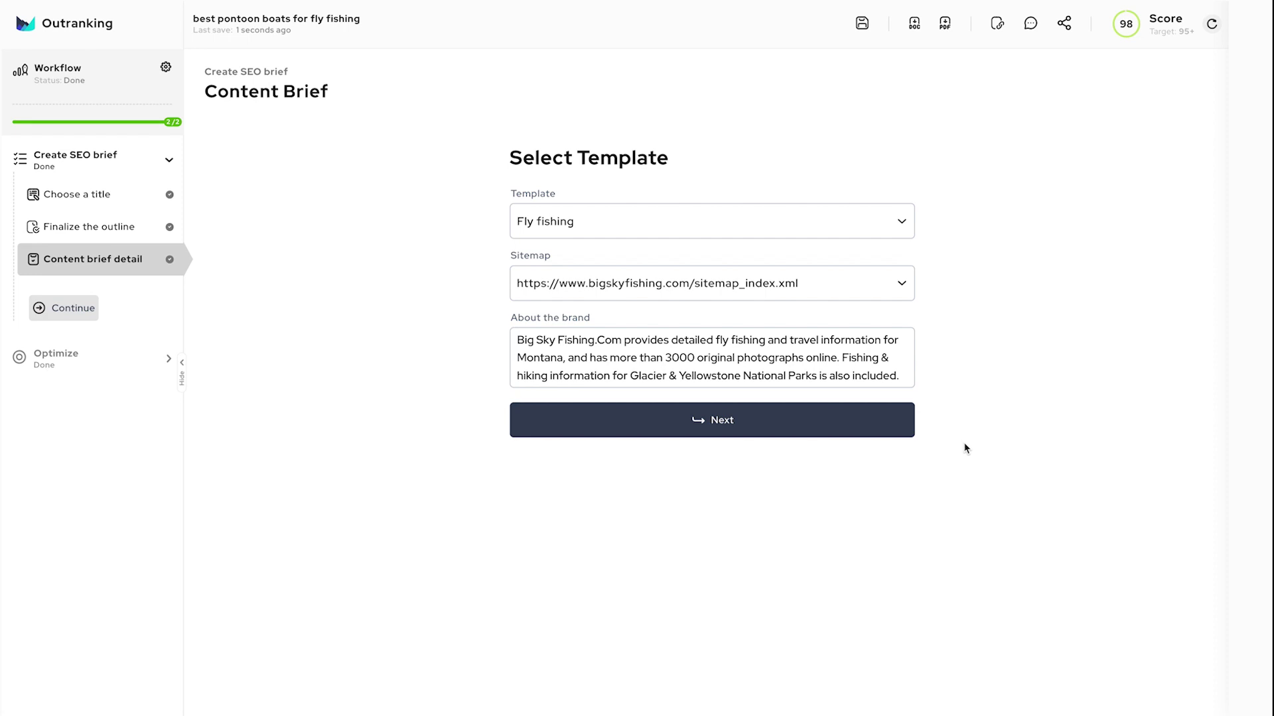
- Select the About the brand description and generate the content brief
click(696, 422)
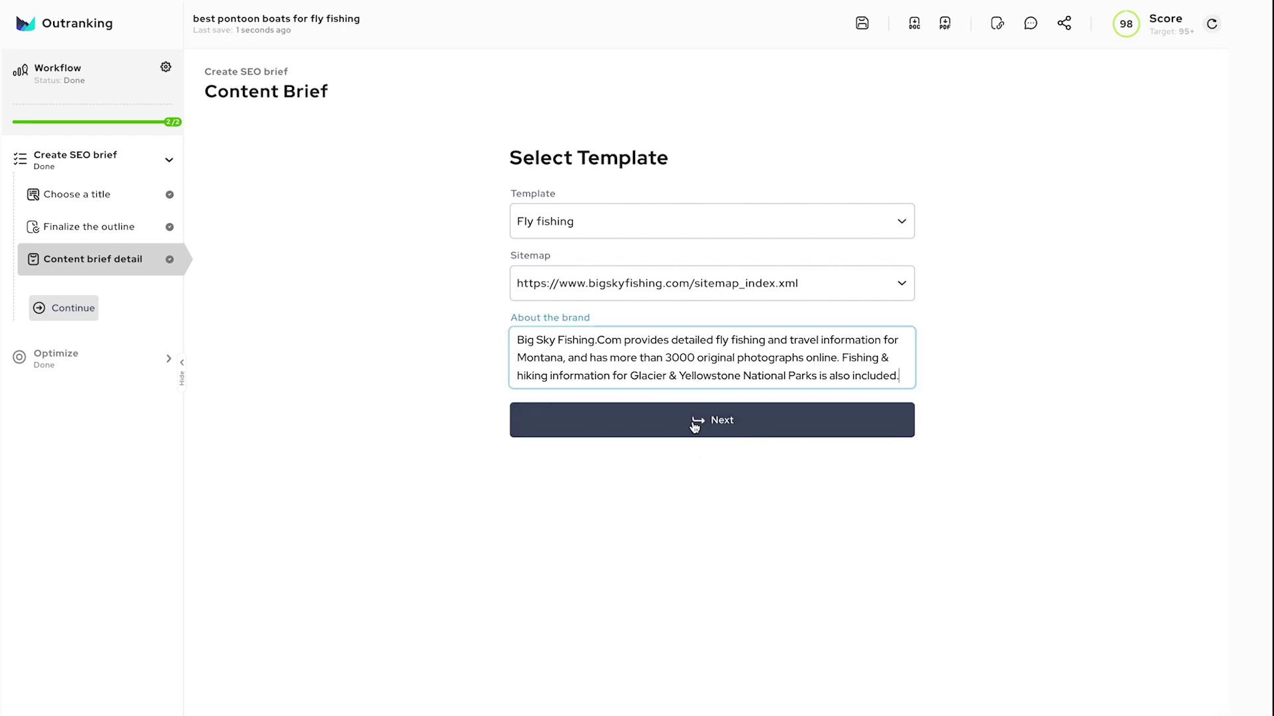
drag(517, 338, 940, 392)
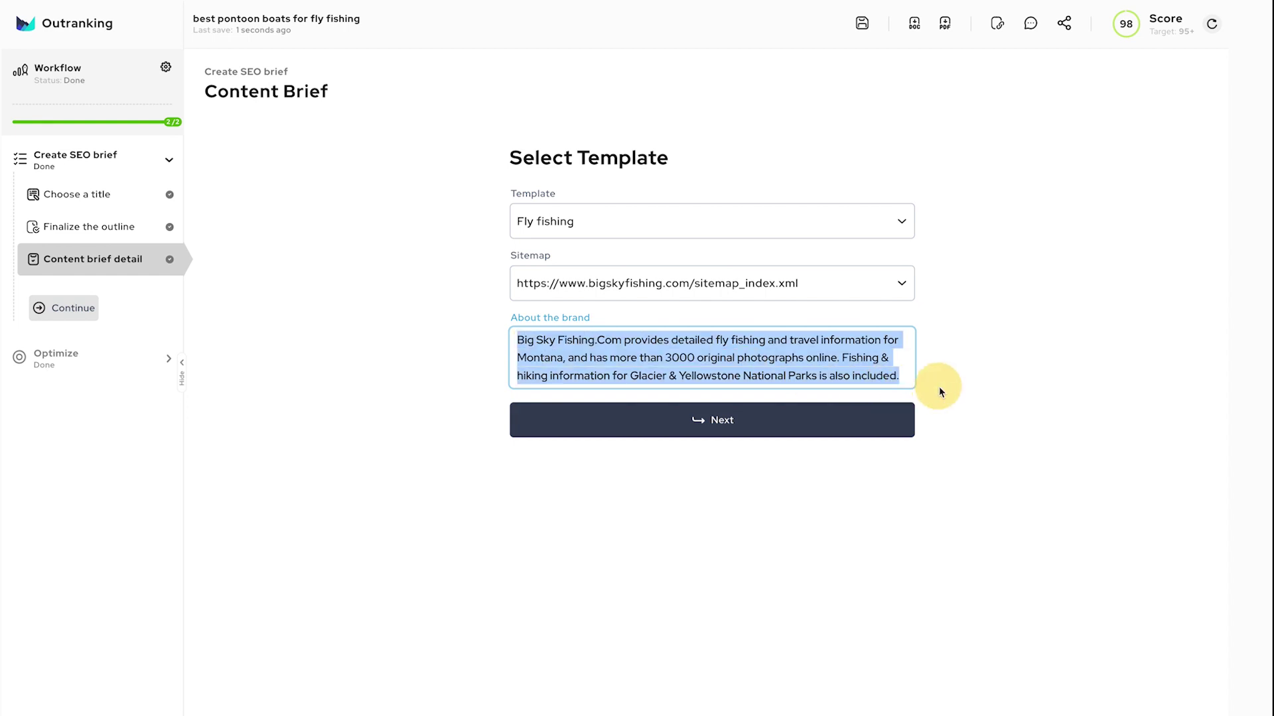
click(771, 434)
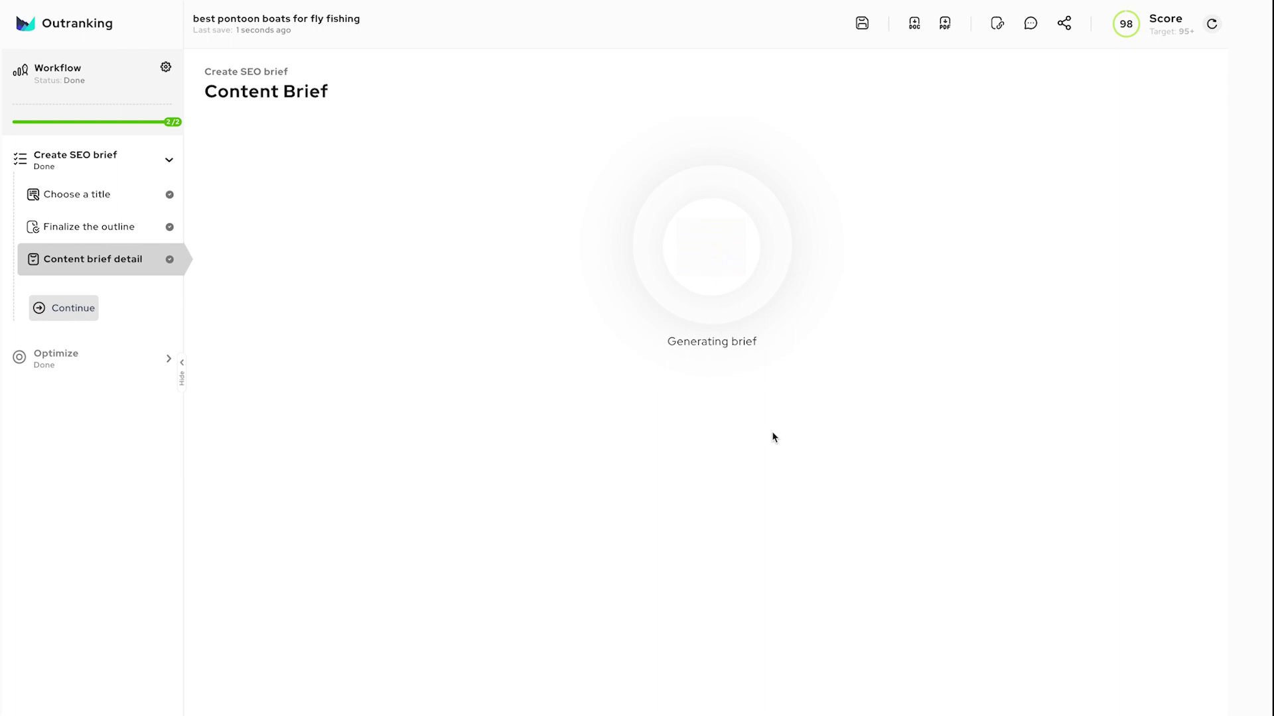
- Review the brief's Brand section and exclude 'outlaw frameless pontoon boat' from the NLP terms
scroll(772, 431, down, 3)
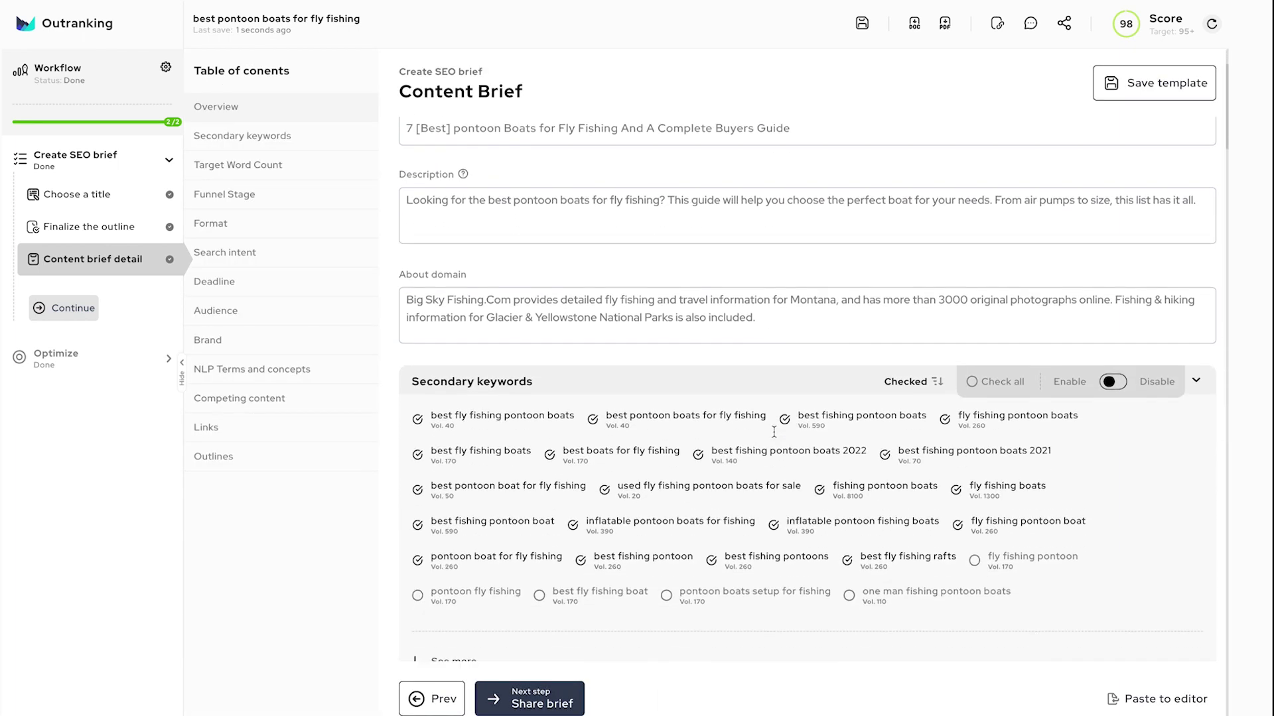
scroll(774, 438, down, 6)
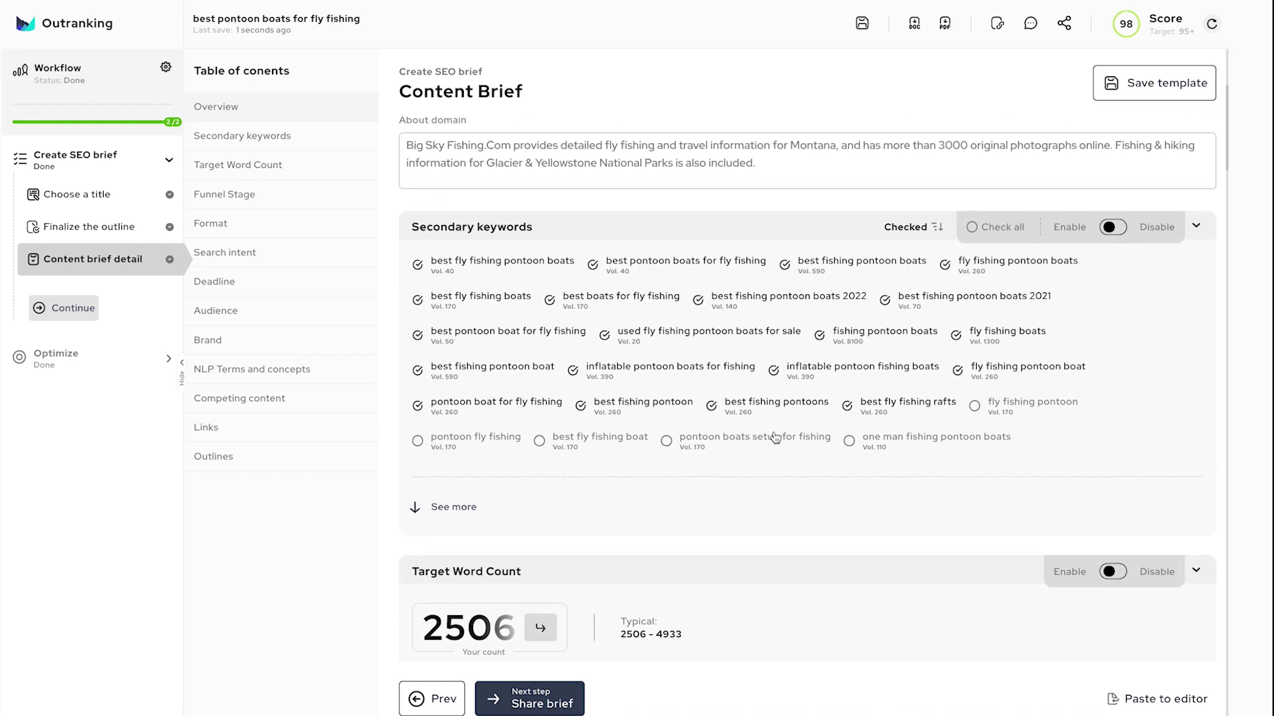
scroll(774, 436, down, 8)
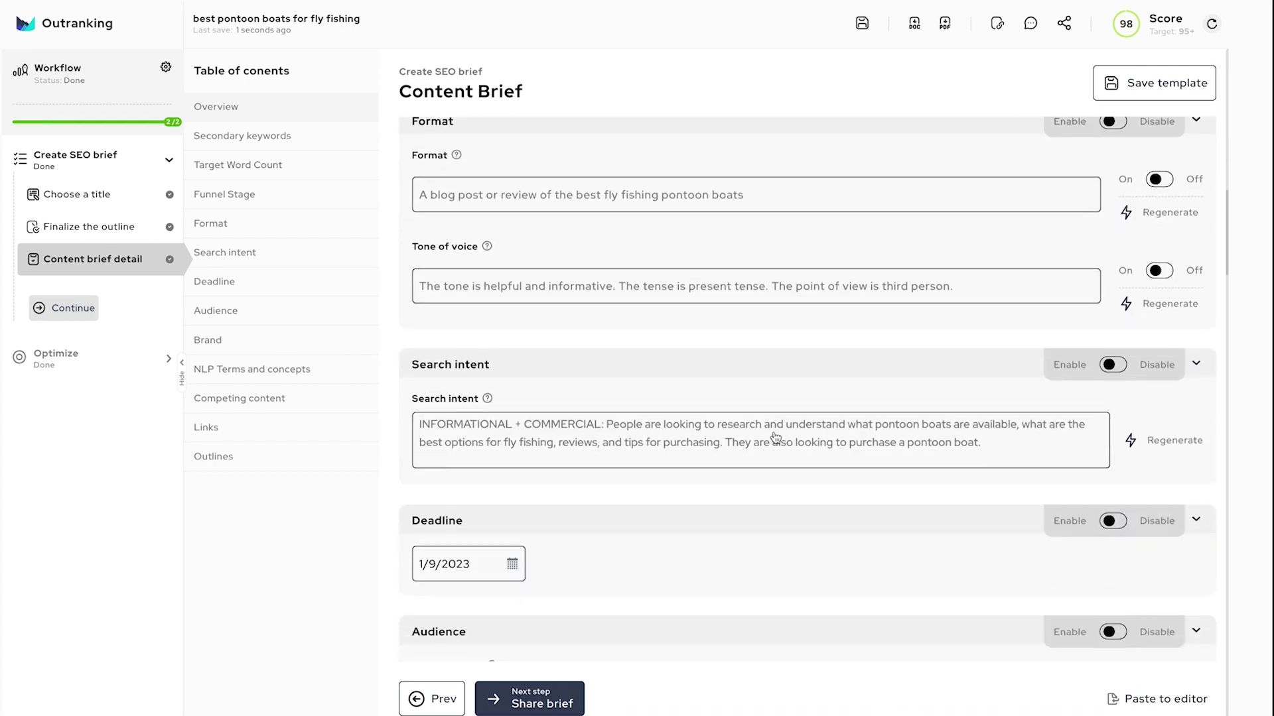
scroll(775, 436, down, 6)
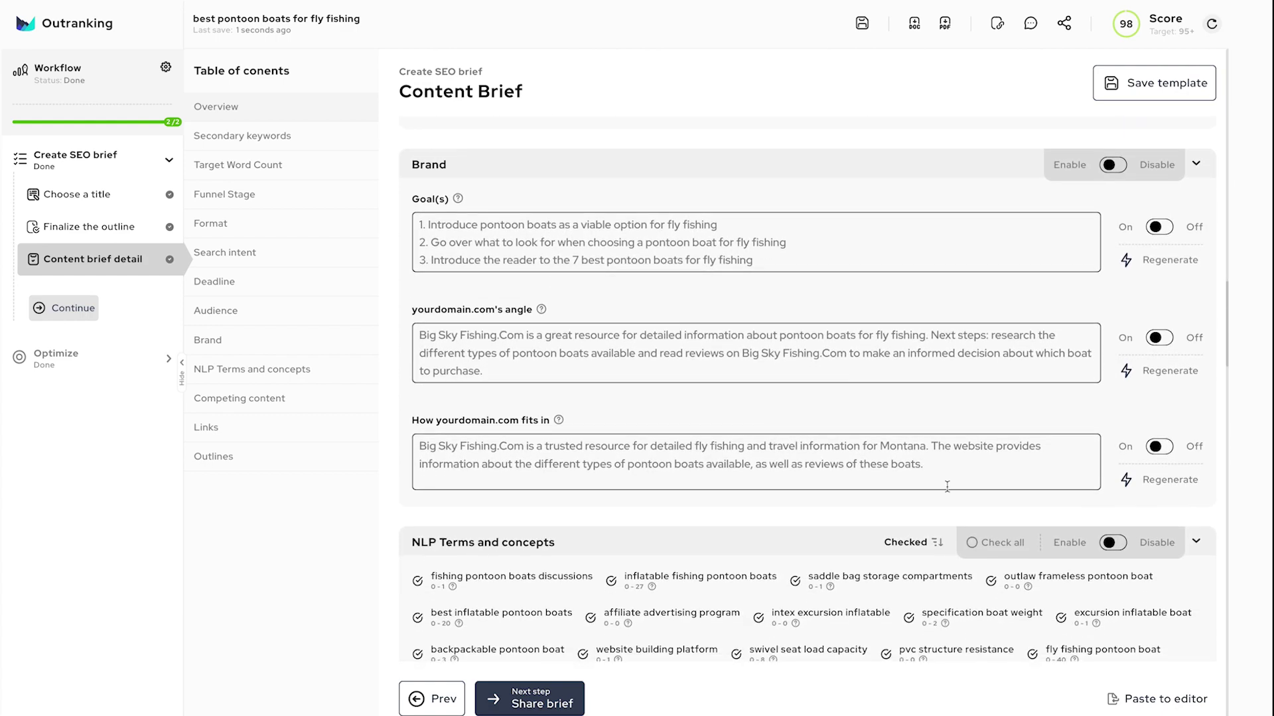
click(1112, 167)
click(1112, 166)
scroll(1040, 424, down, 4)
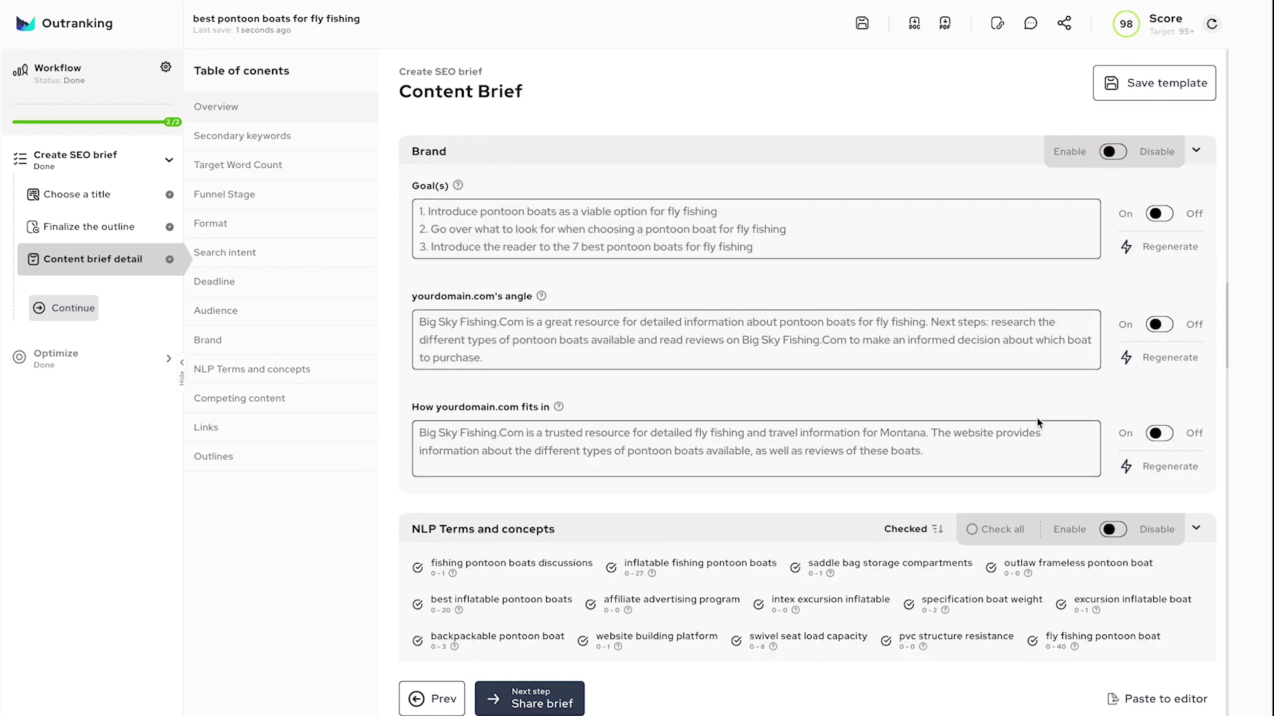
click(991, 326)
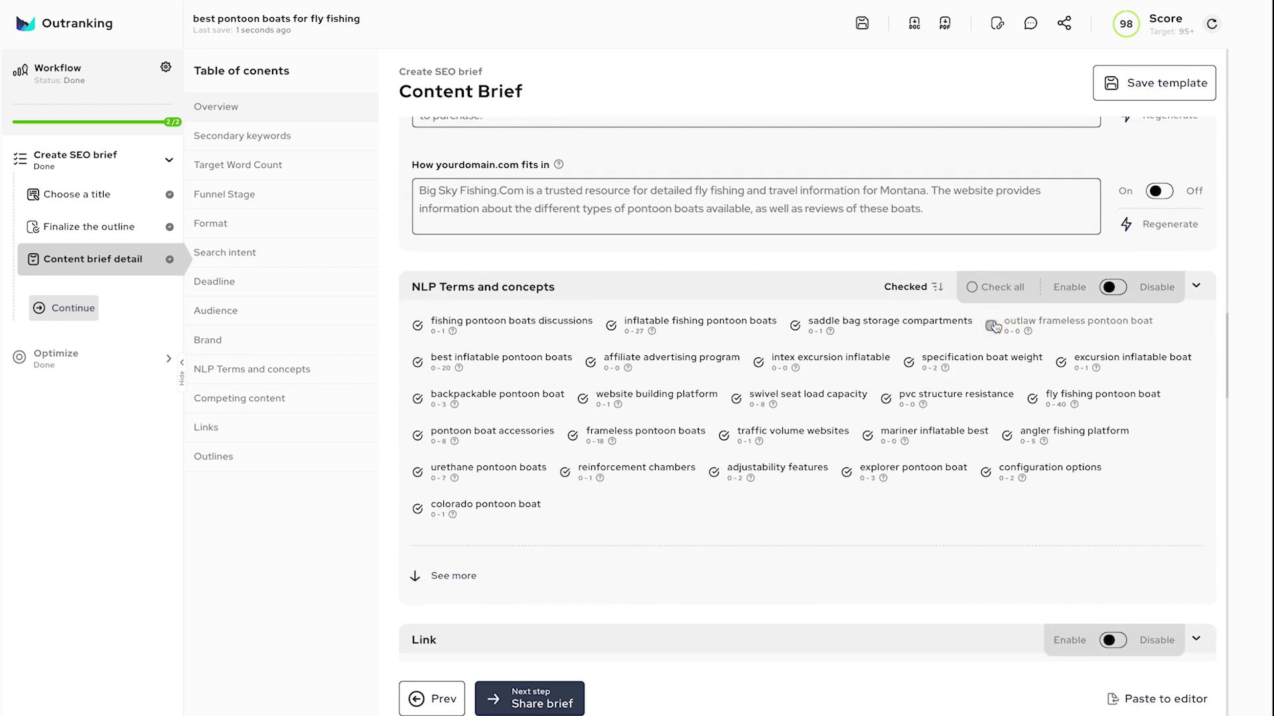
- Copy the brief's view URL and open the drafted article in the Editor
scroll(900, 514, down, 2)
scroll(901, 510, down, 2)
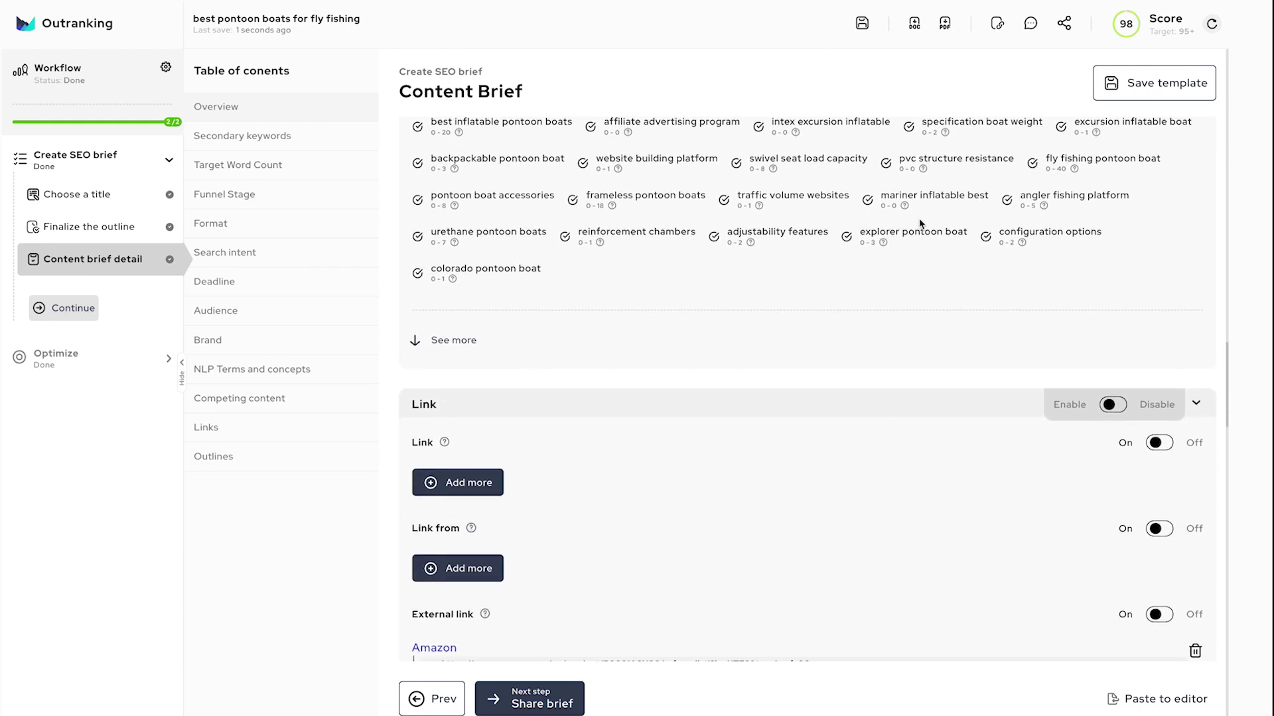
click(996, 24)
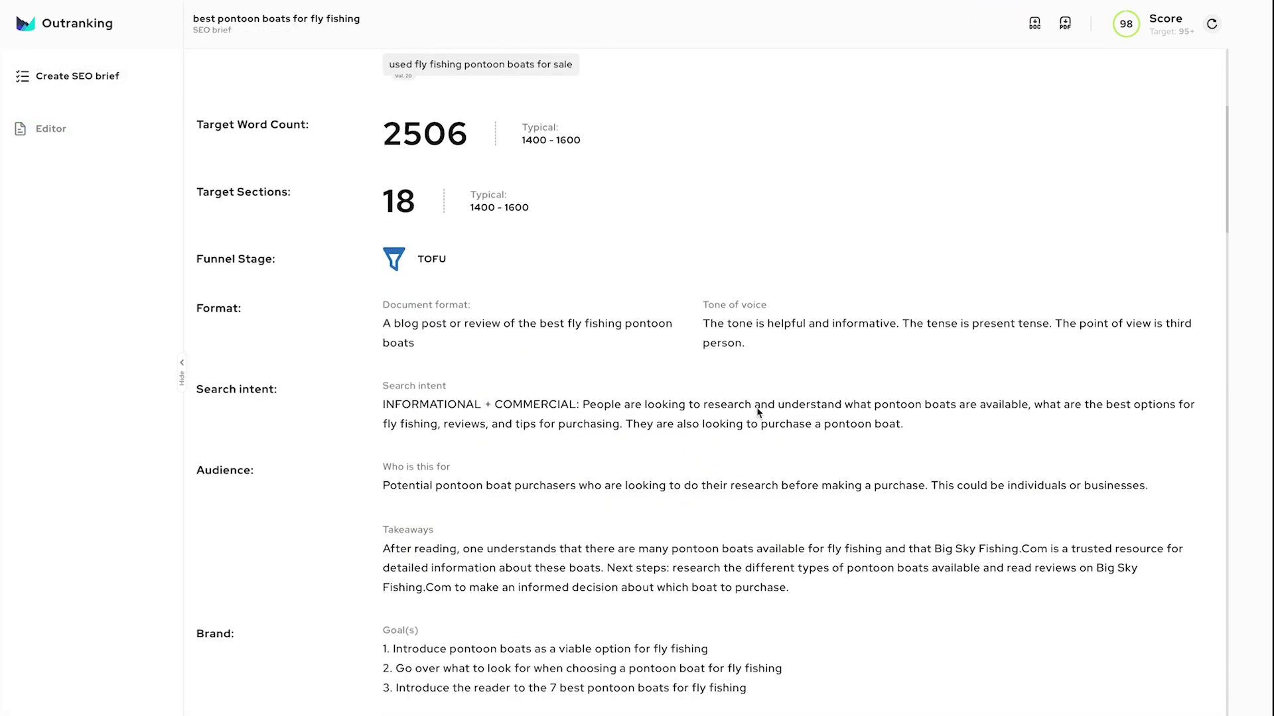
scroll(759, 412, down, 4)
click(51, 129)
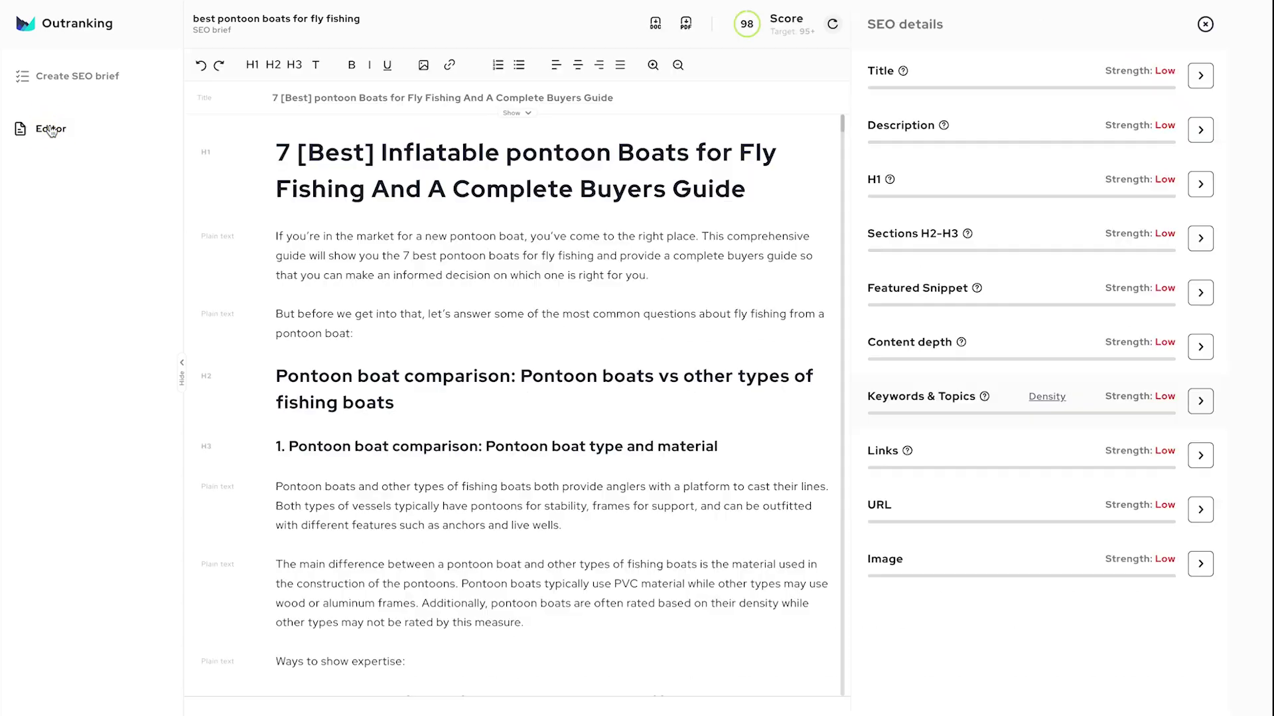
click(522, 391)
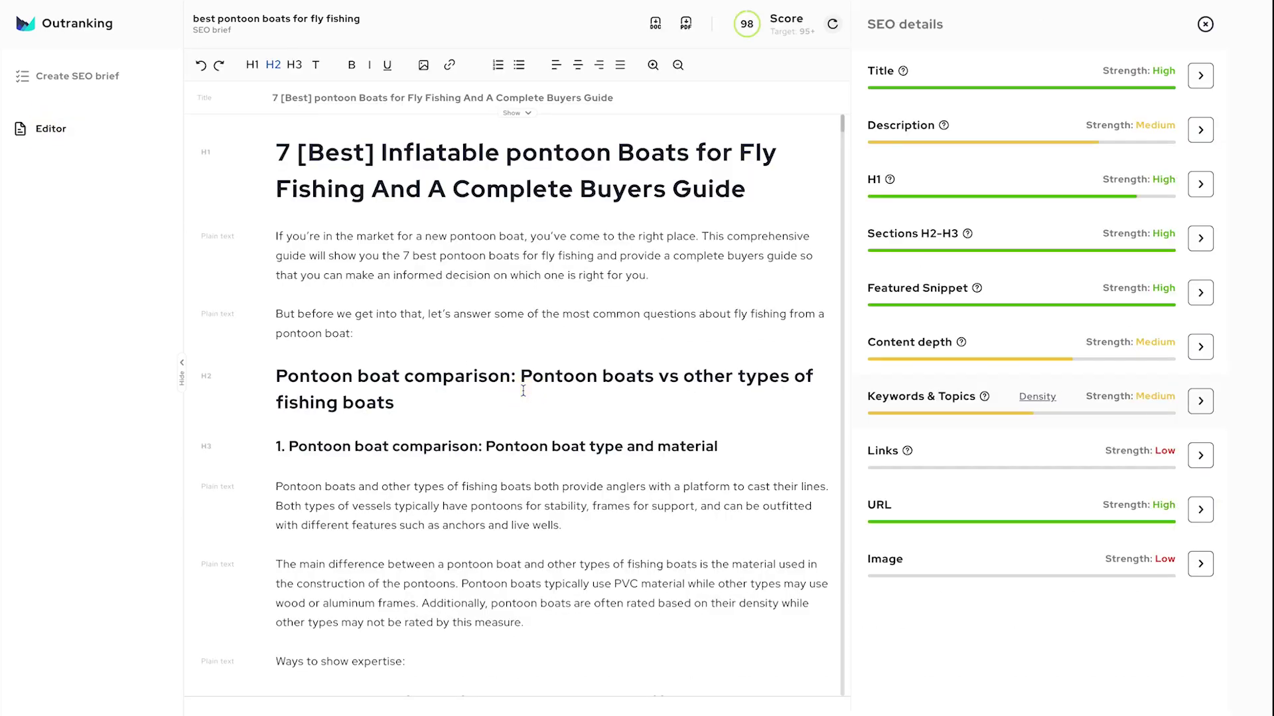